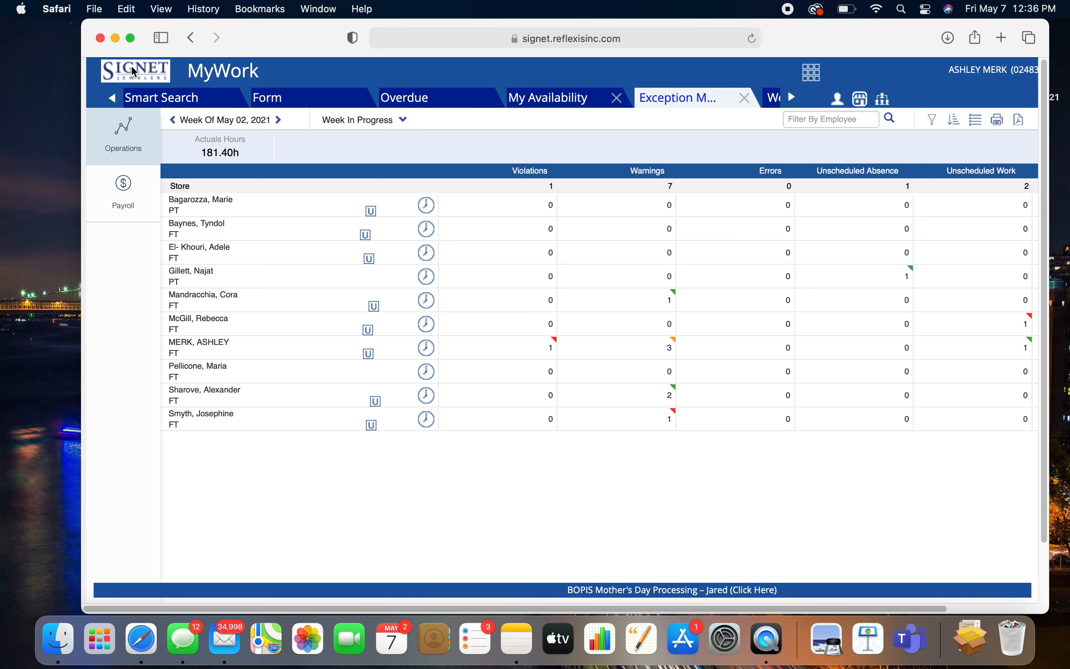
# Switch the browser window to full screen and open the MyWork module menu.
pyautogui.click(132, 39)
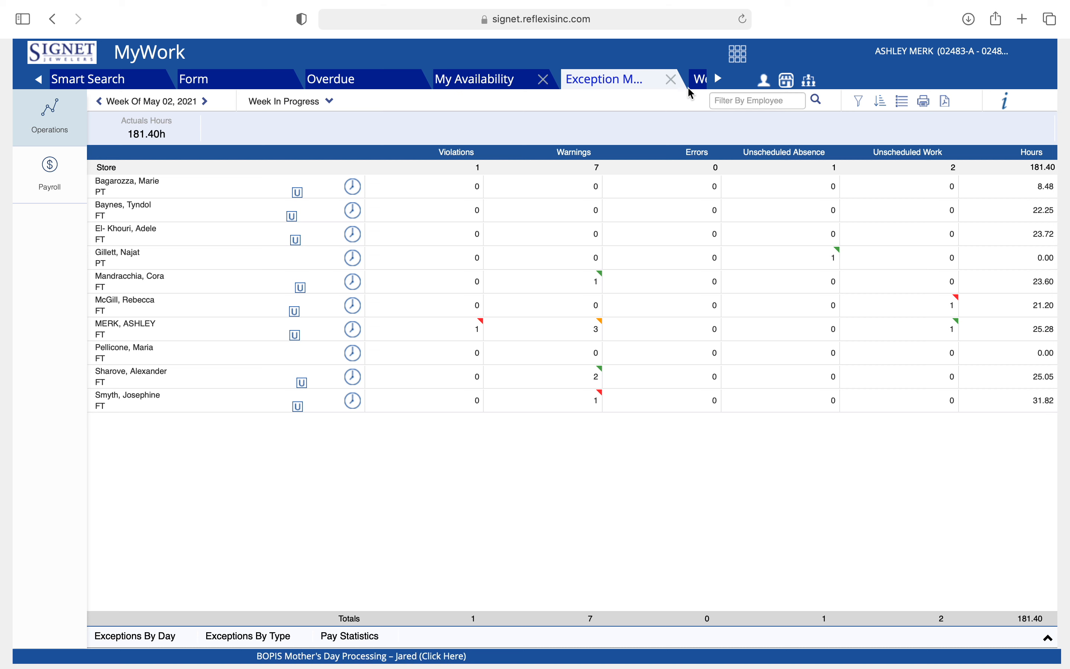
pyautogui.click(748, 61)
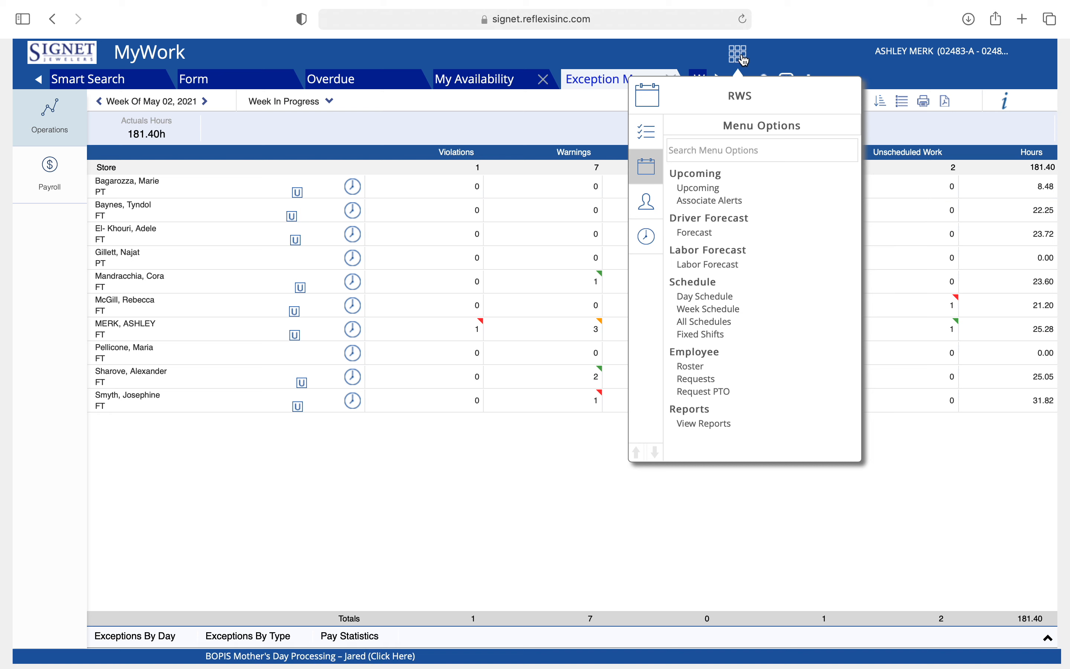
pyautogui.click(743, 59)
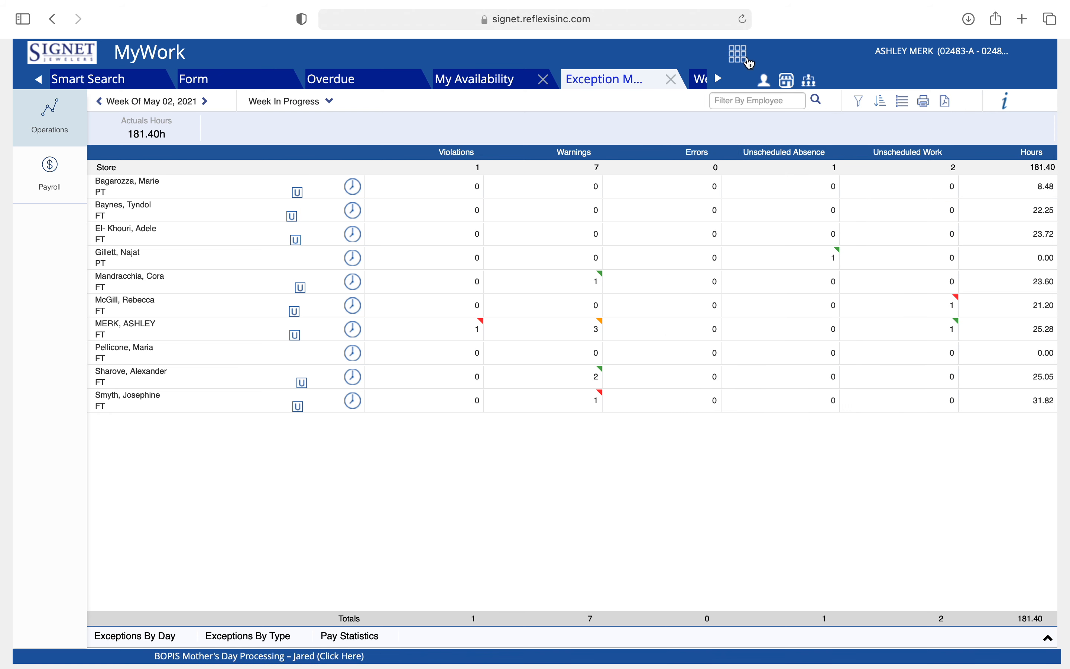
pyautogui.click(742, 56)
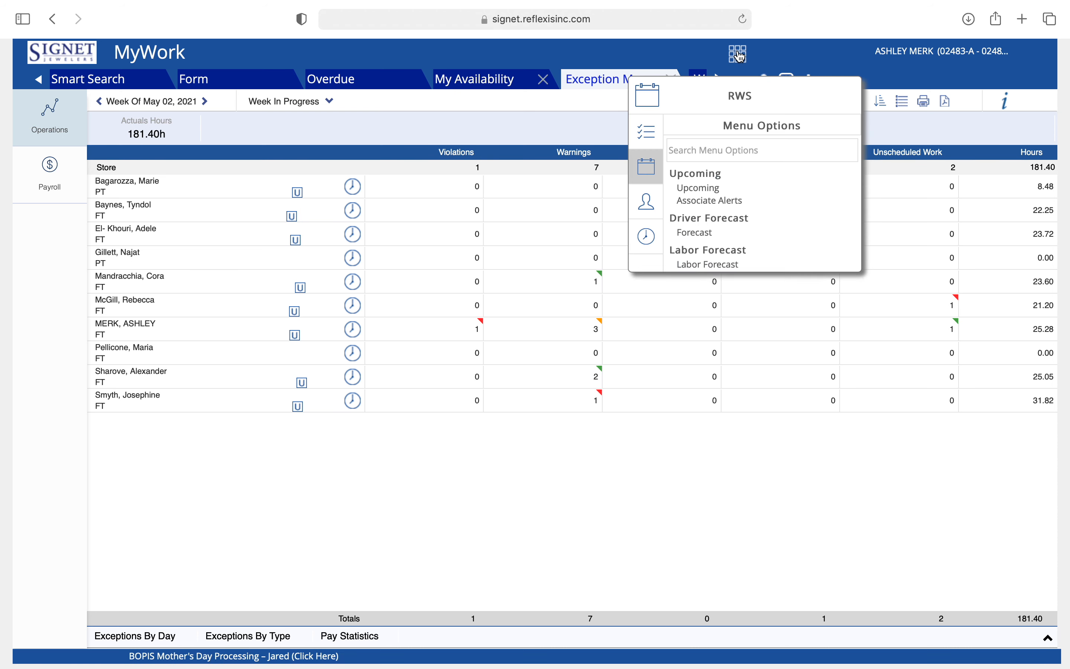
# Look through the menu options of the RTM, RWS, ESS and RTA modules.
pyautogui.click(647, 135)
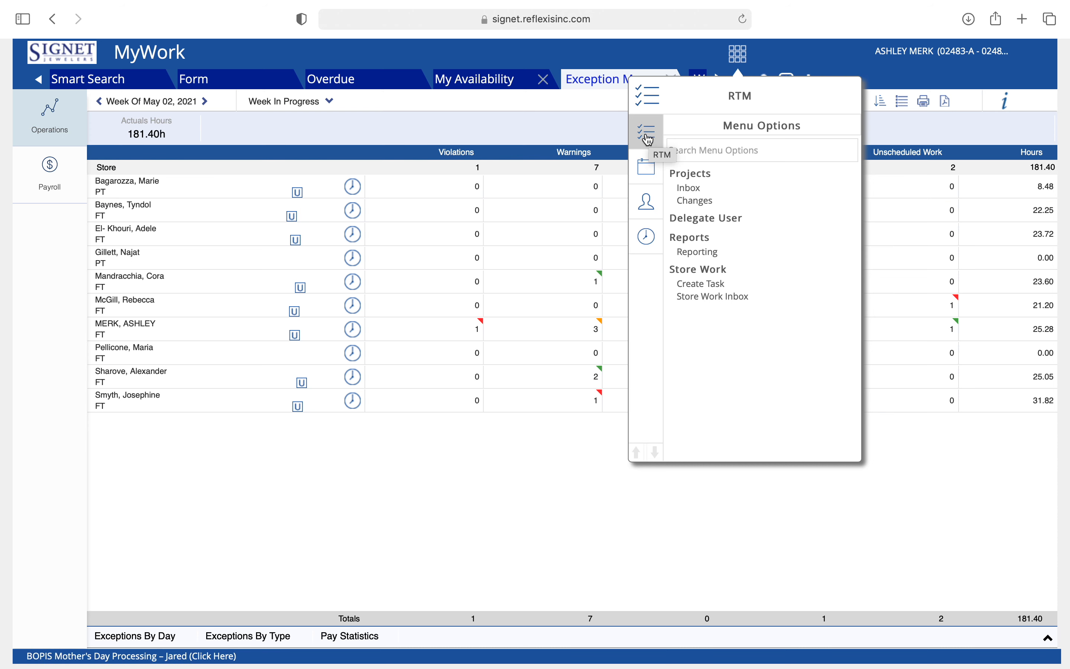
pyautogui.click(647, 169)
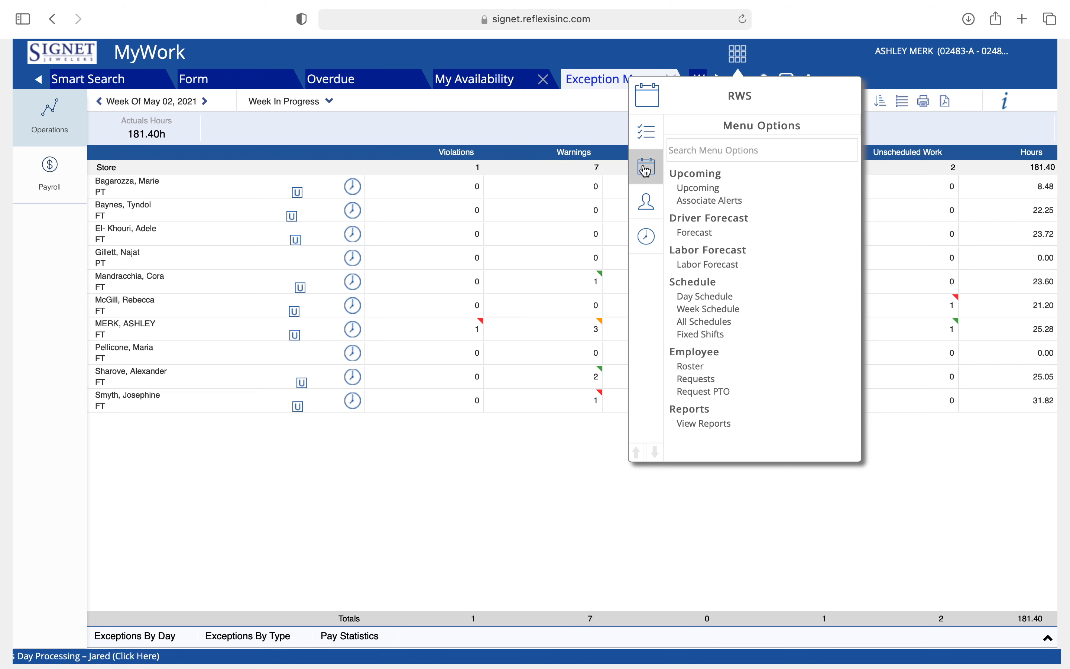
pyautogui.click(655, 204)
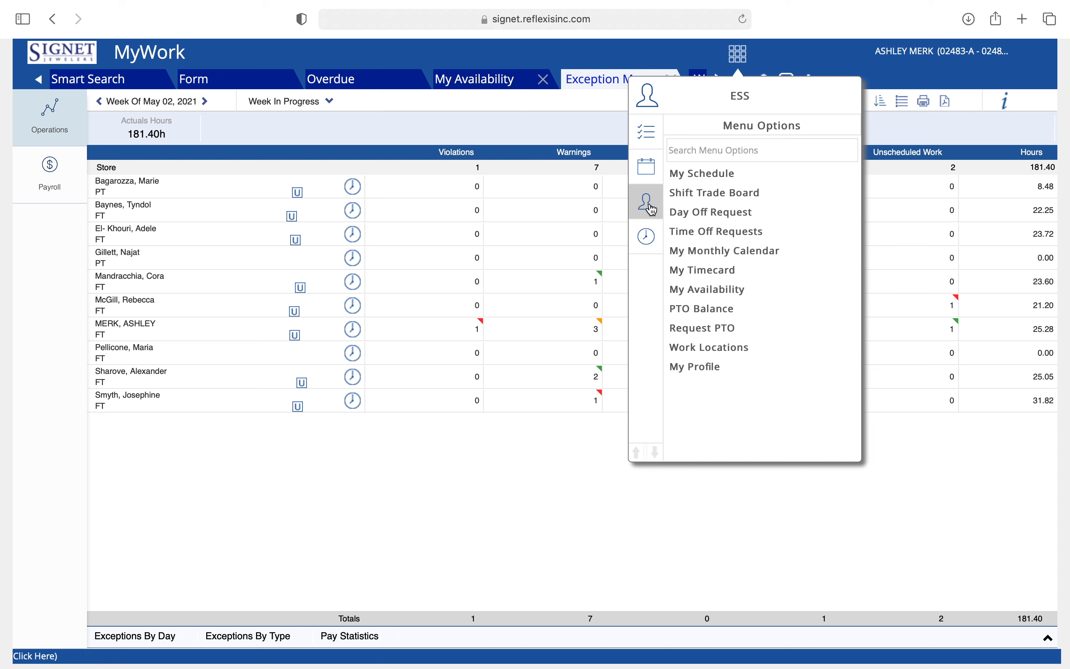
pyautogui.click(649, 241)
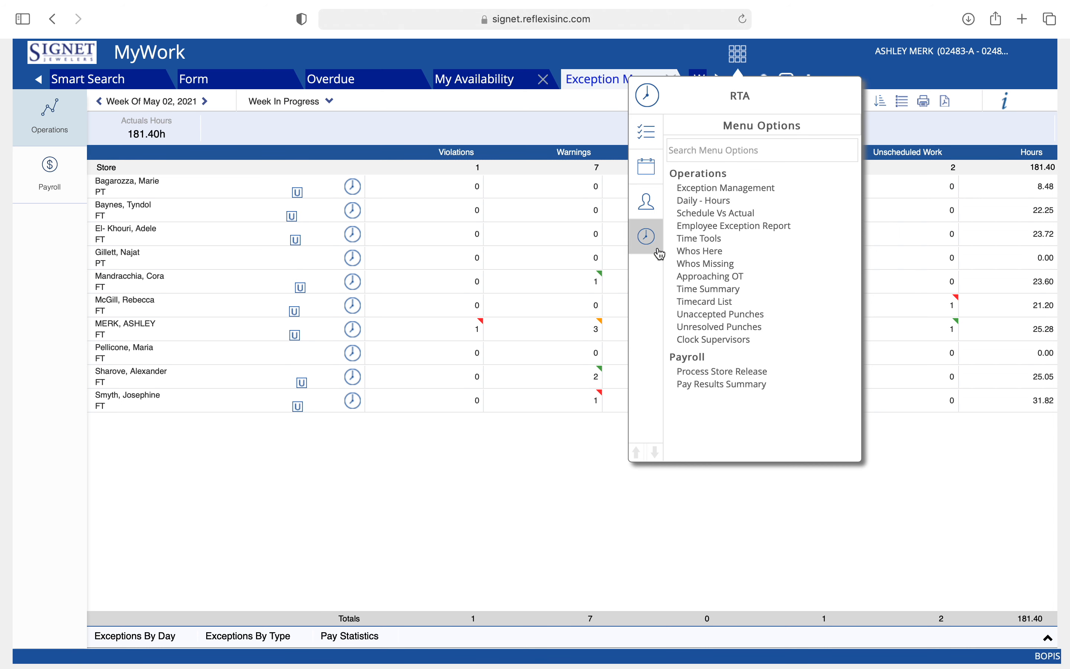
pyautogui.rightClick(647, 250)
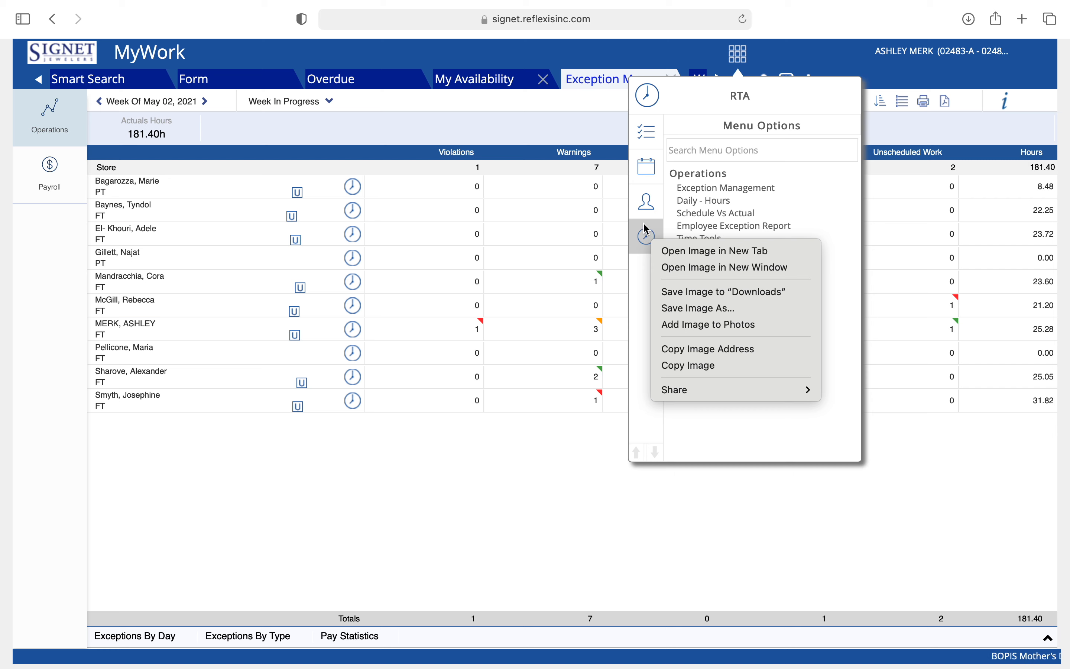
pyautogui.click(647, 230)
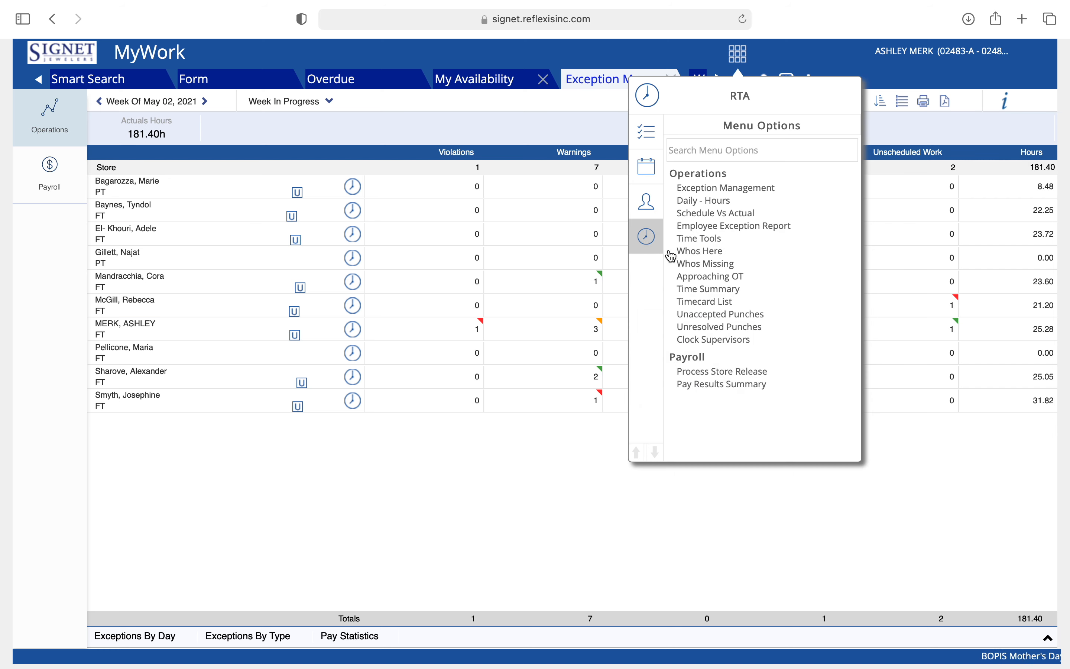
# Open Exception Management from the RTA Operations options.
pyautogui.click(726, 188)
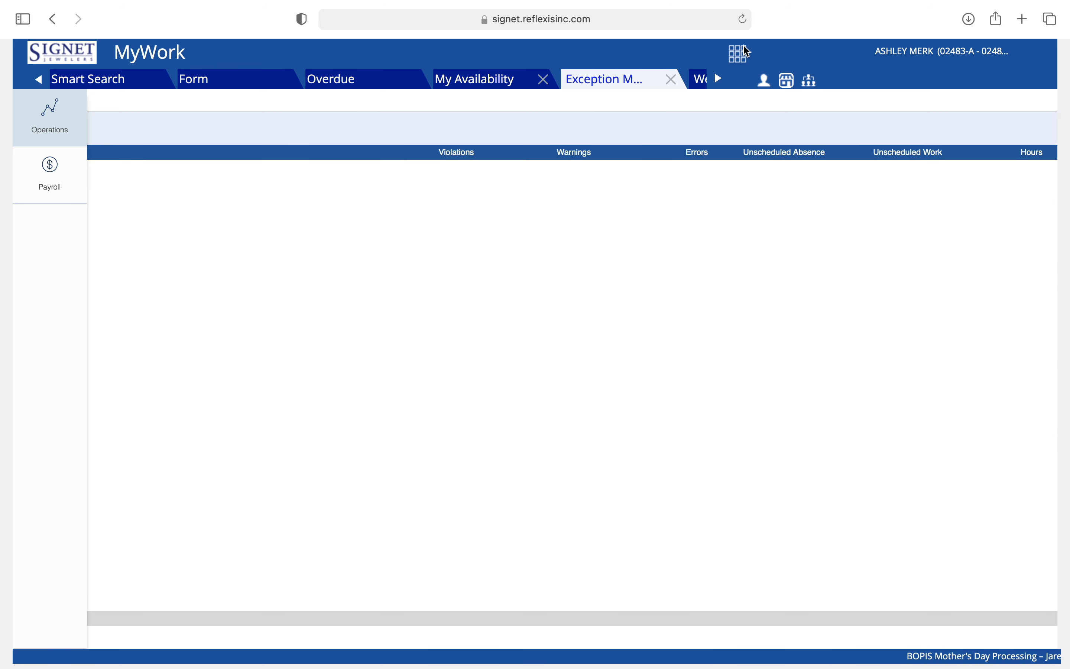
pyautogui.click(738, 54)
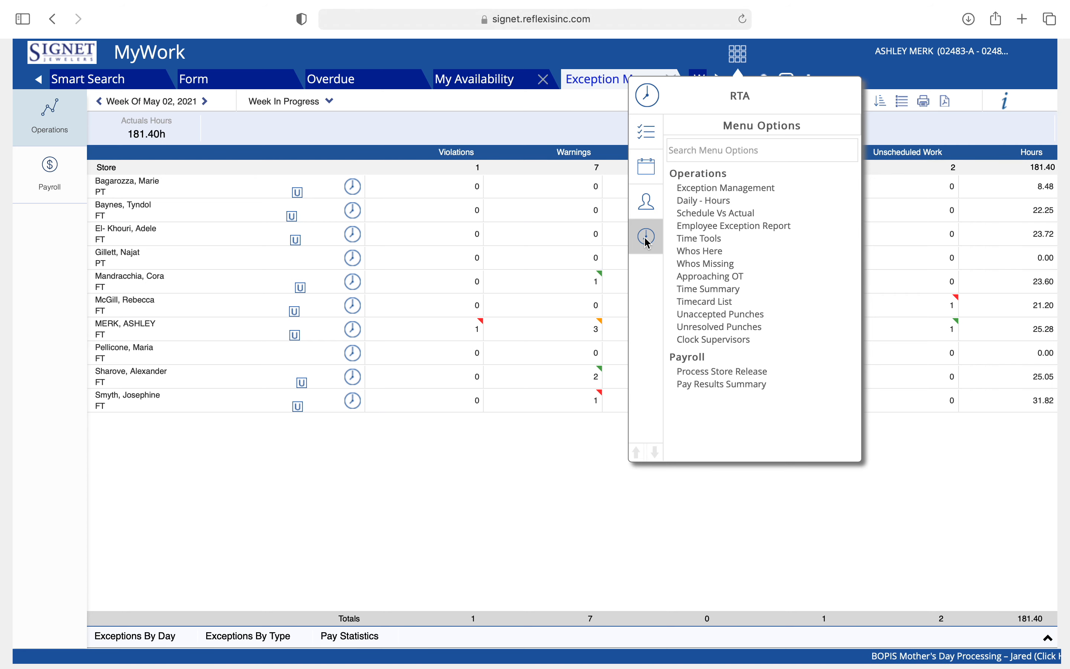
pyautogui.click(742, 190)
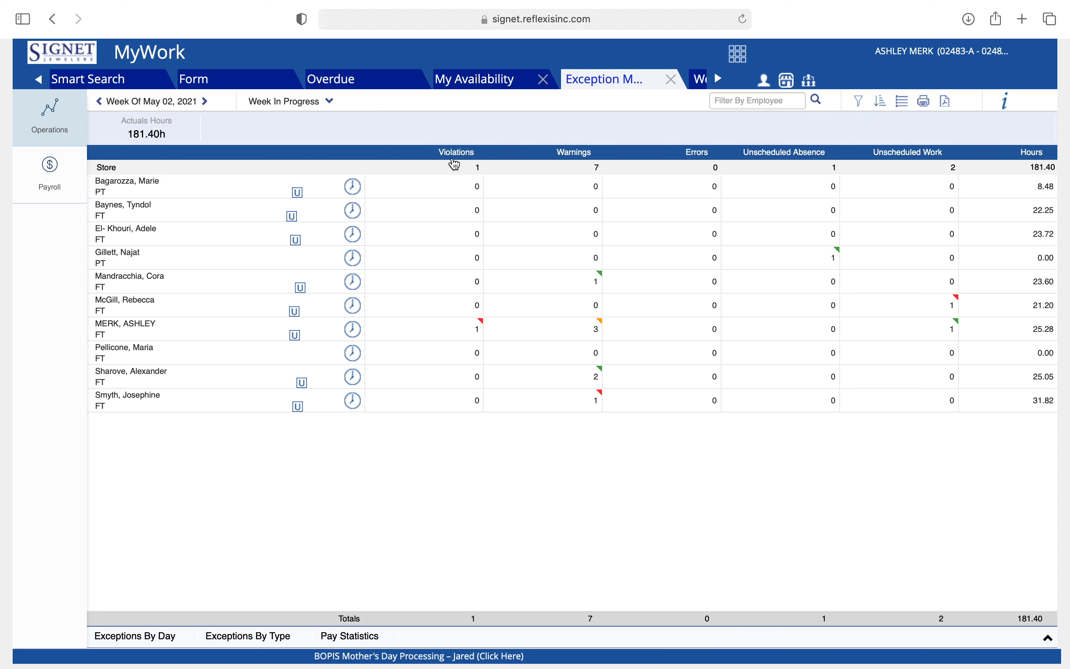
# Review the coloured warning and violation flags, and open the timecard of the last employee in the exception list.
pyautogui.moveTo(600, 278)
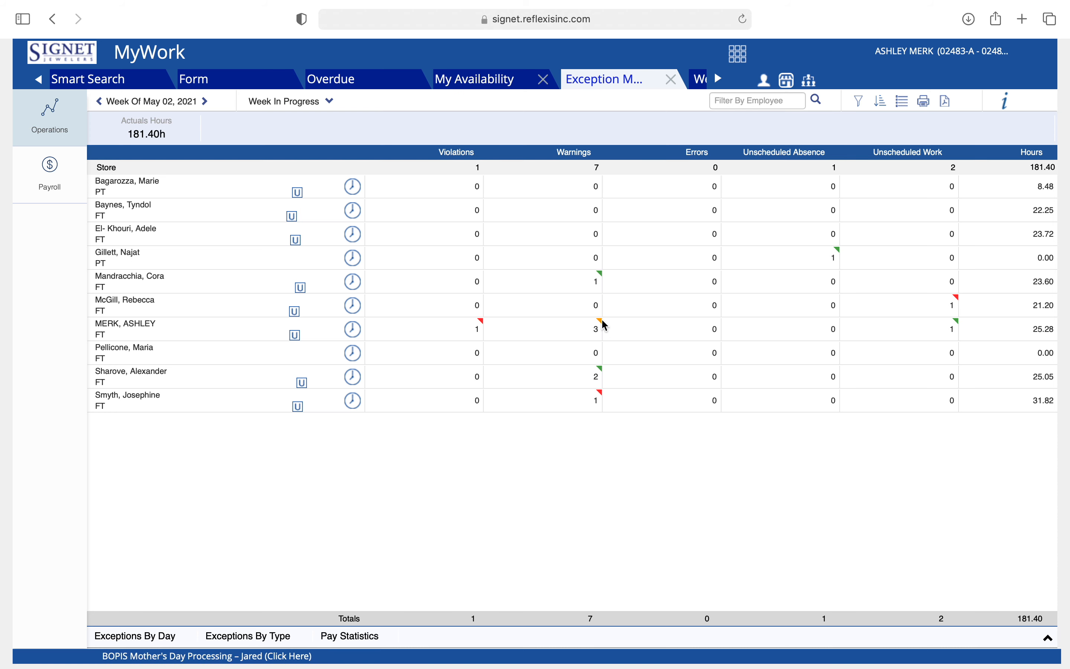
pyautogui.moveTo(605, 326)
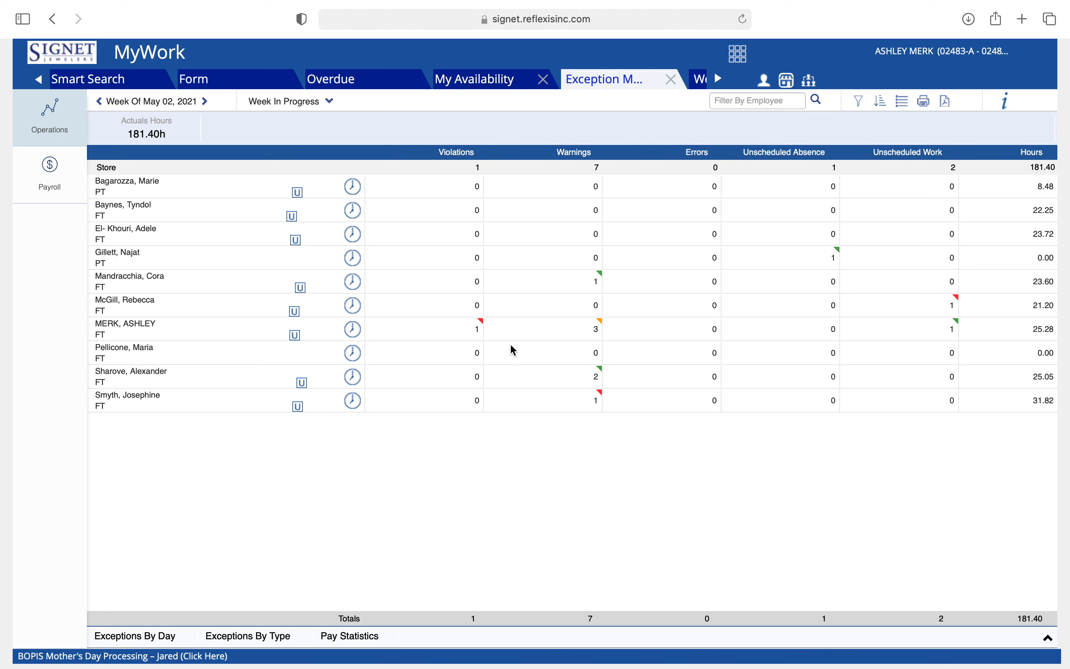
pyautogui.moveTo(486, 326)
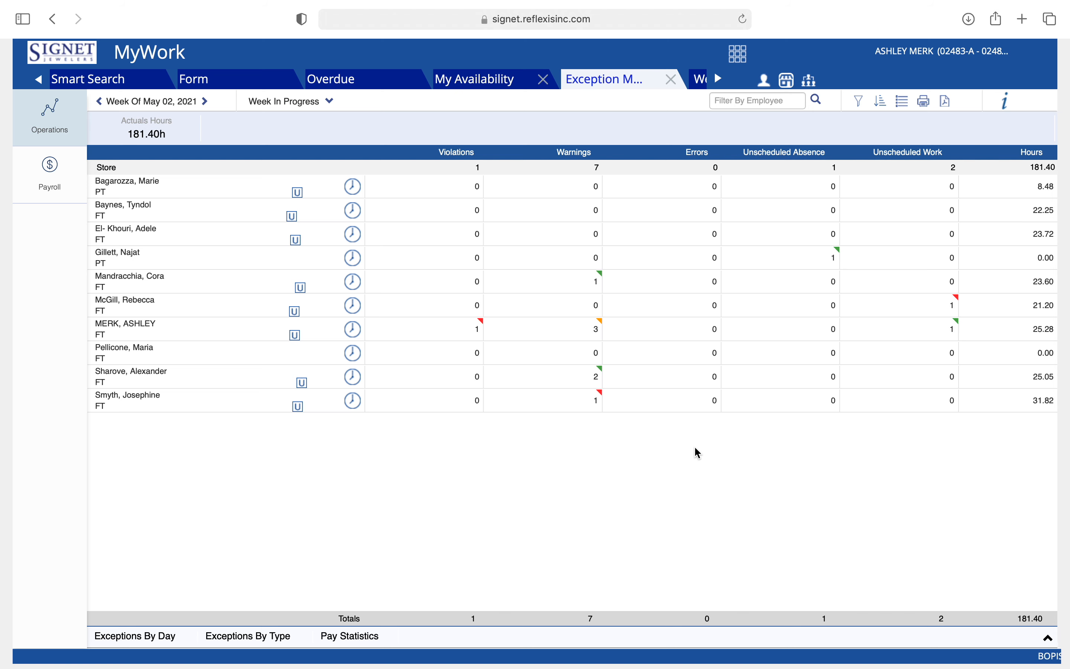
pyautogui.click(360, 405)
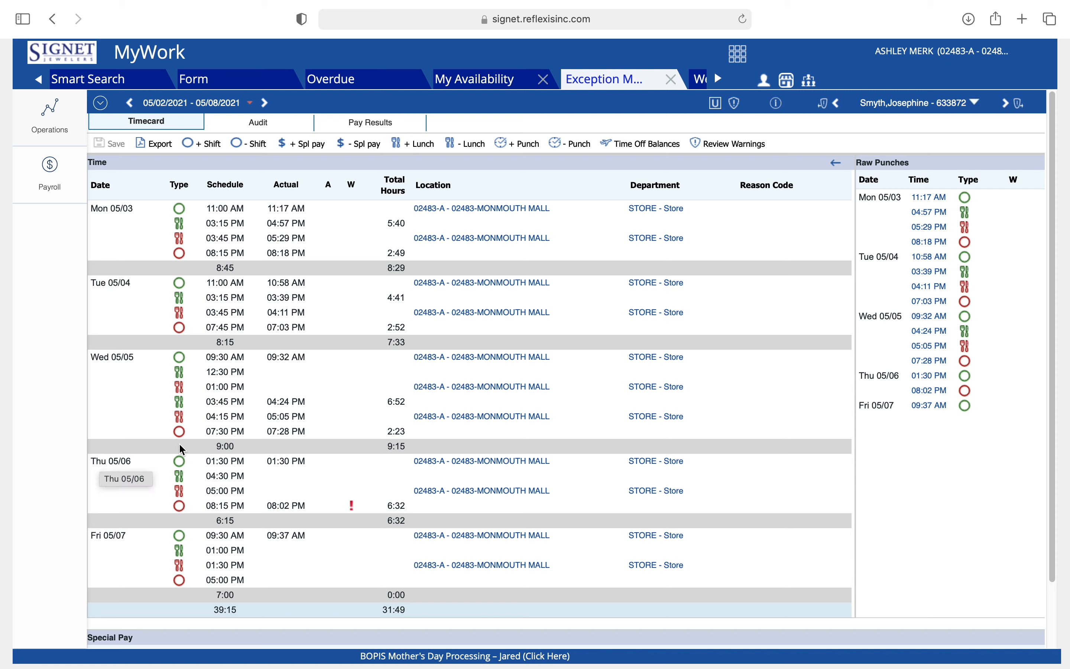
# Enter 4:30 PM as the actual meal start on Thu 05/06 with reason code Forgot to Punch In/Out.
pyautogui.click(285, 475)
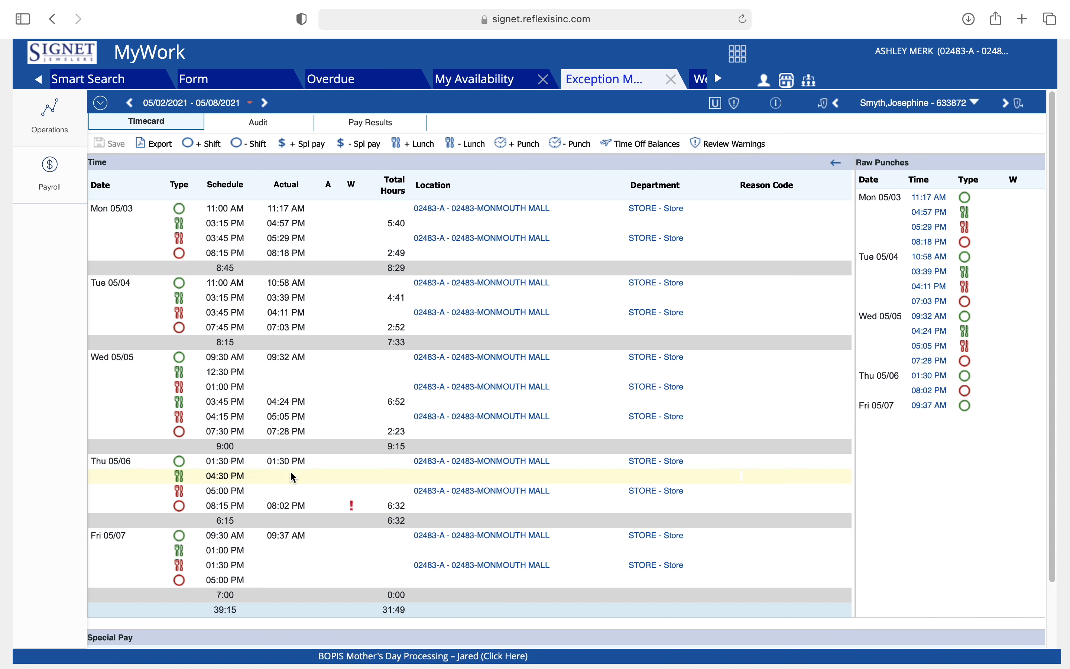
pyautogui.write('4340')
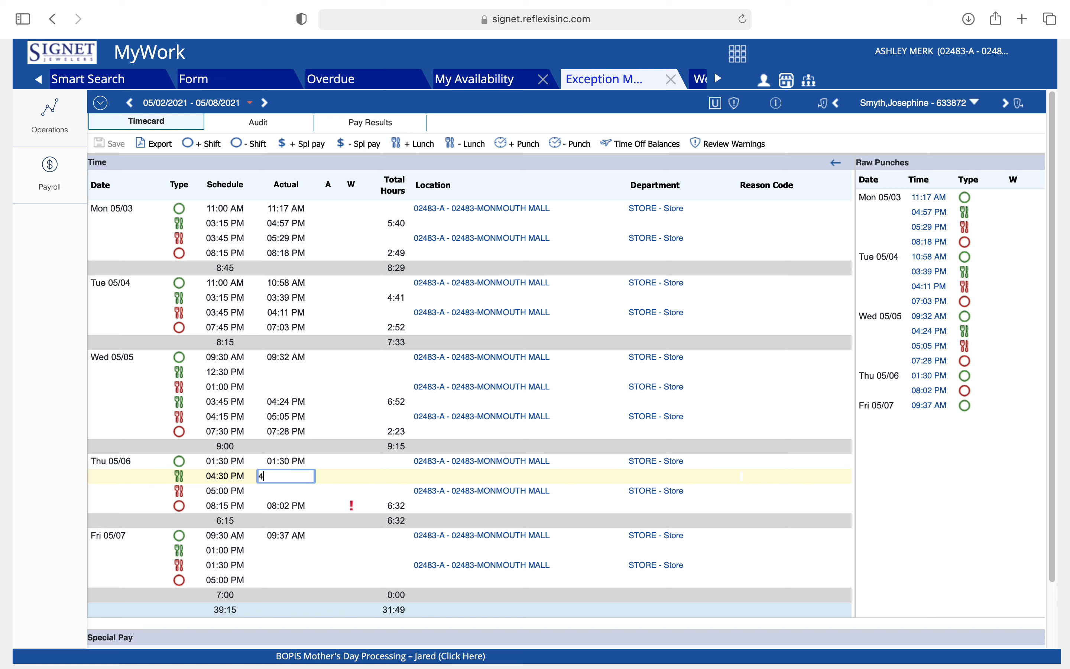
pyautogui.press('BackSpace')
pyautogui.press('BackSpace')
pyautogui.write('0p')
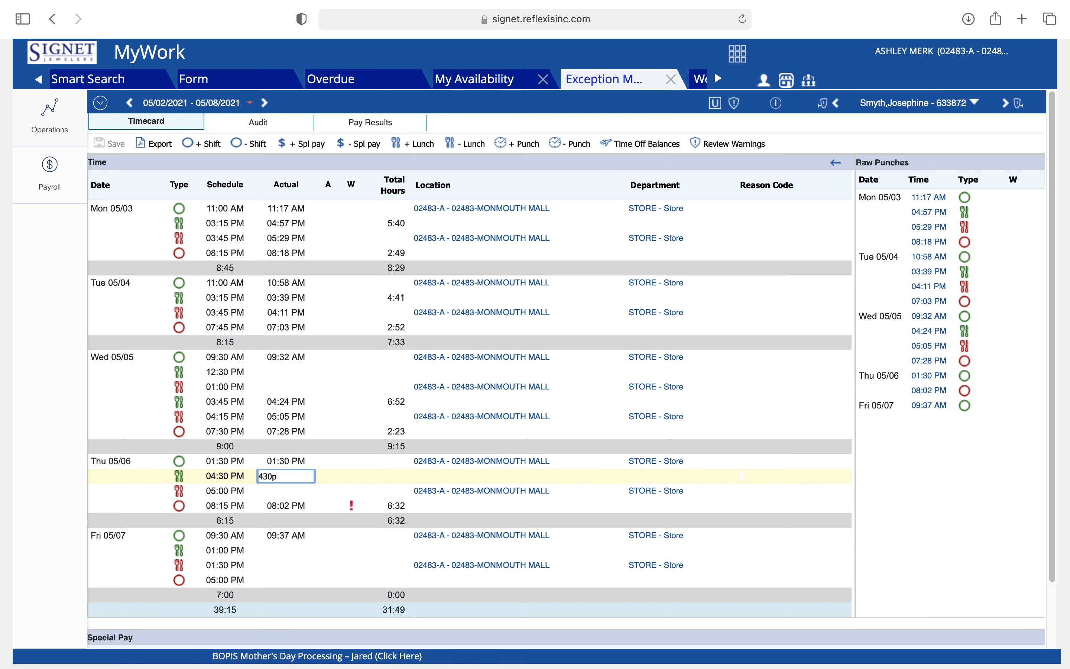
pyautogui.press('Return')
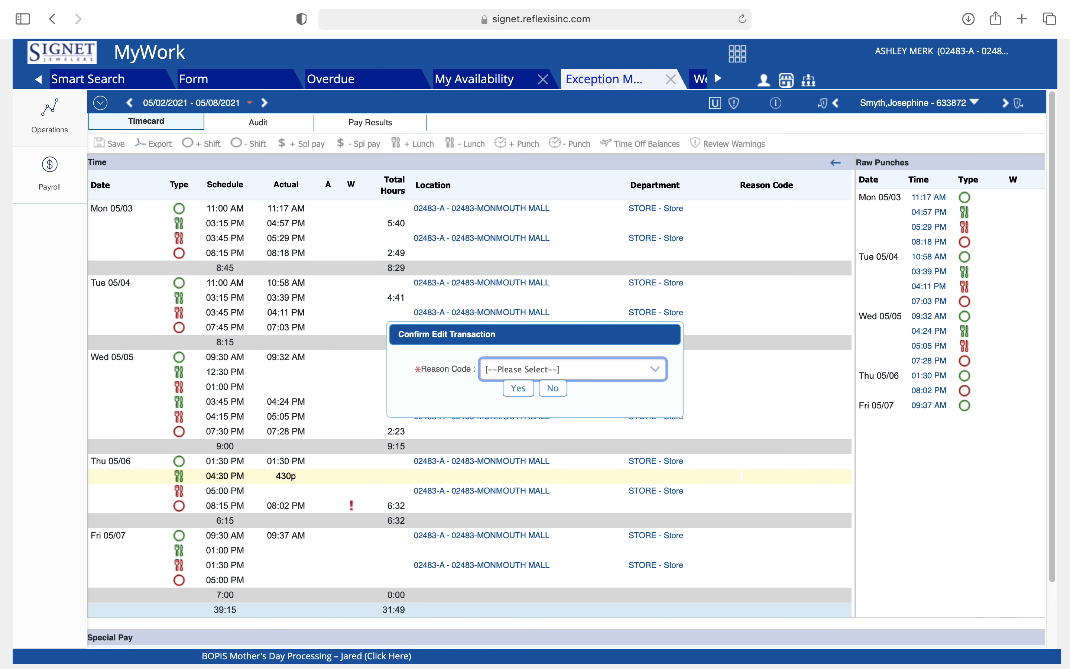
pyautogui.click(603, 372)
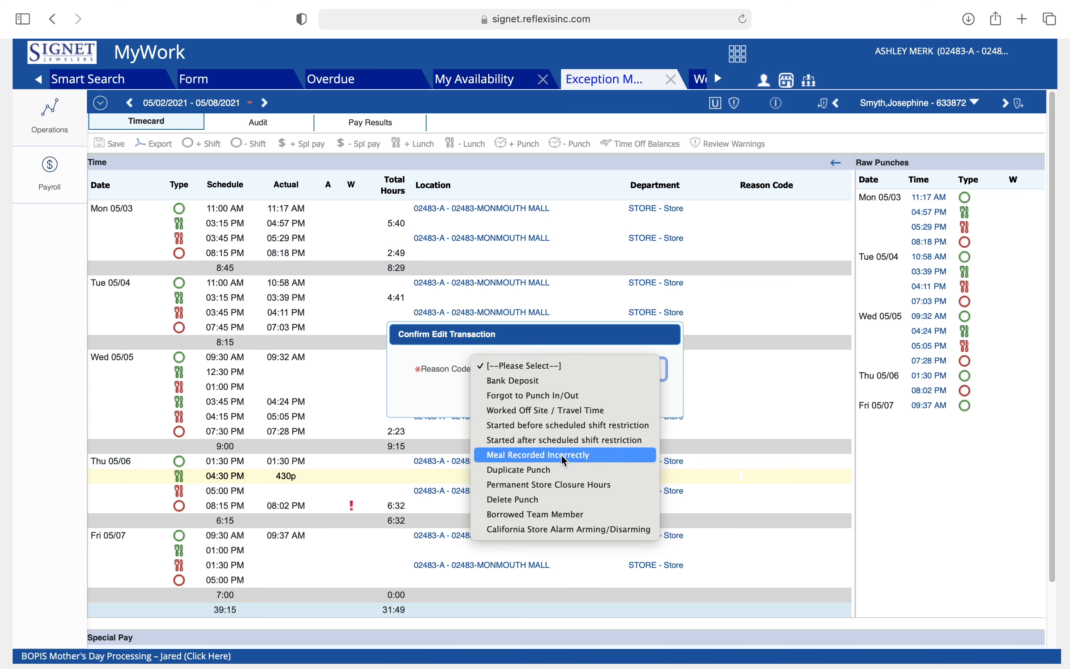
pyautogui.click(533, 395)
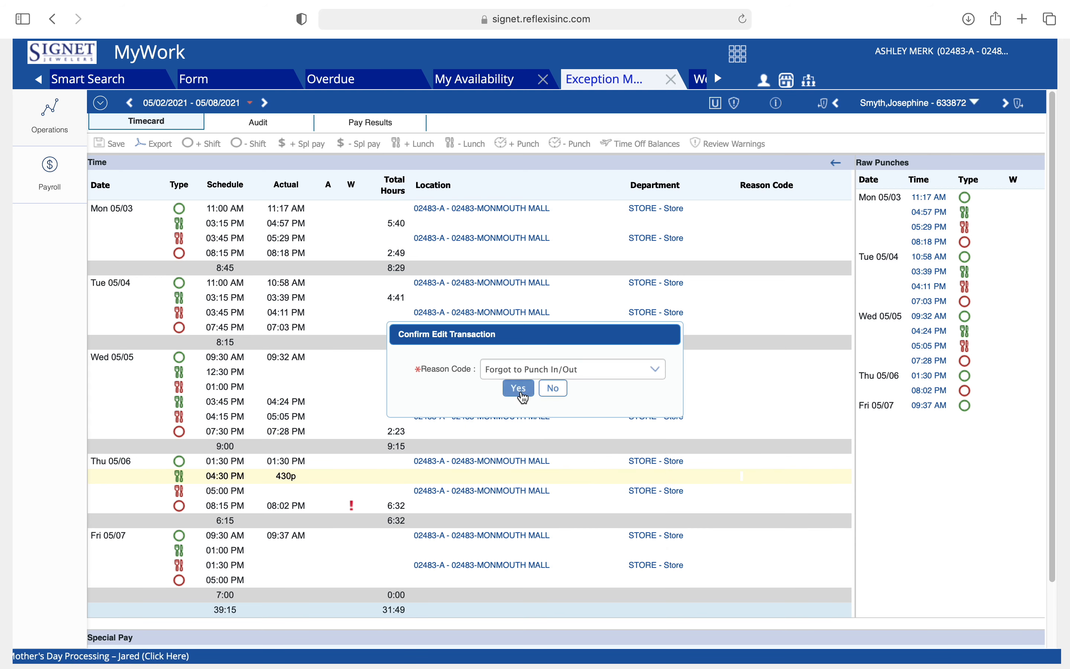
pyautogui.click(518, 389)
# Enter 5:00 PM as the actual meal end on Thu 05/06 with reason code Forgot to Punch In/Out.
pyautogui.click(292, 491)
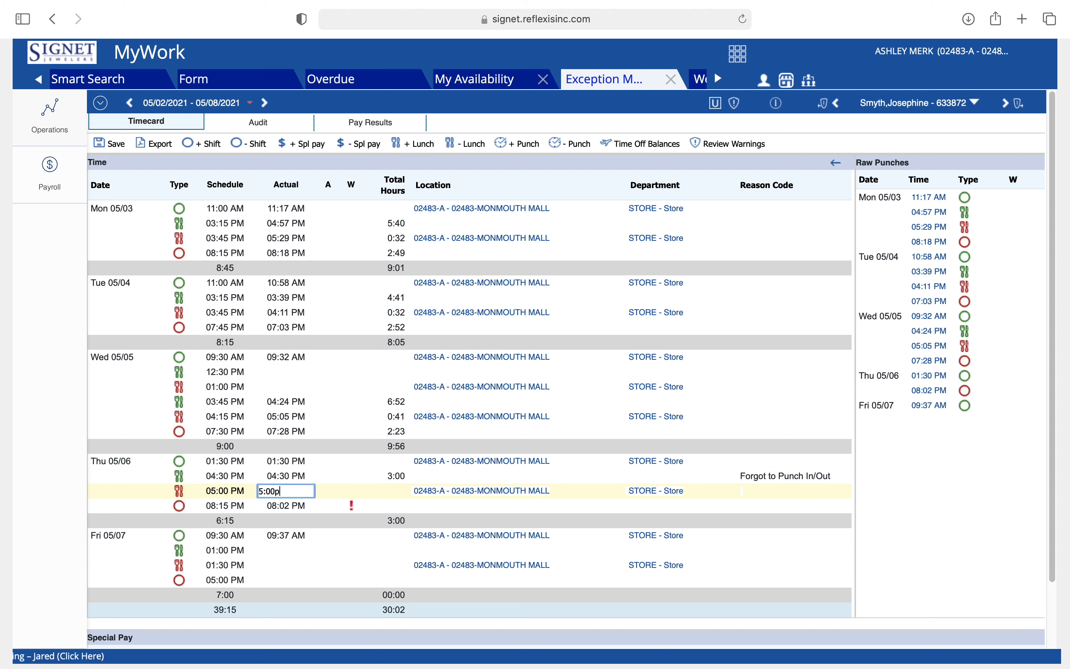
pyautogui.write('5:00p')
pyautogui.press('Return')
pyautogui.click(639, 372)
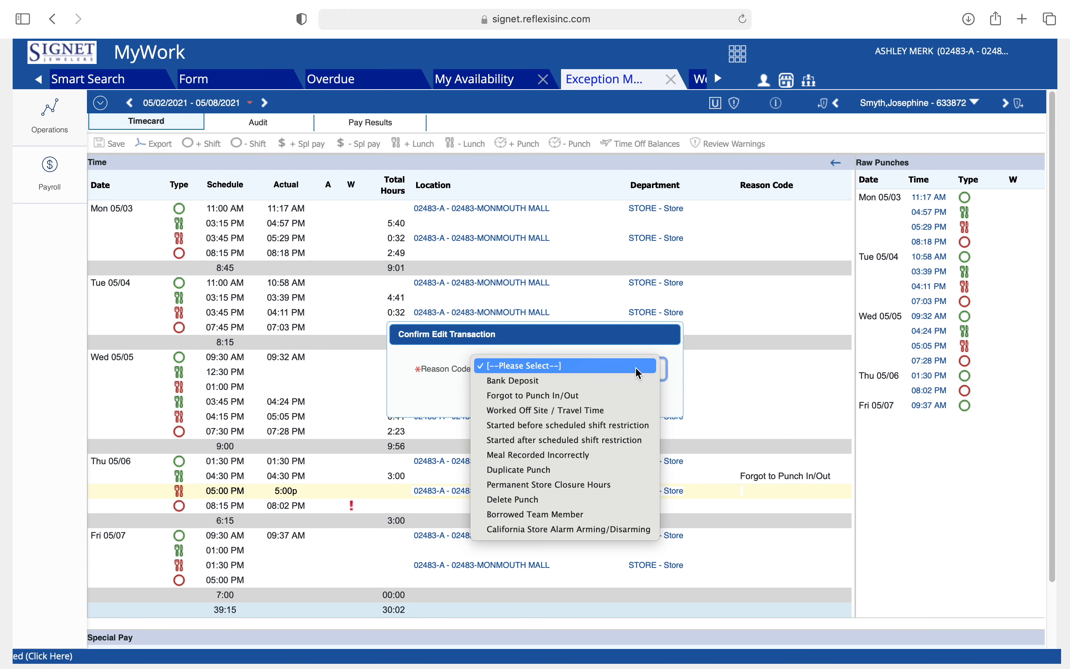
pyautogui.click(614, 396)
pyautogui.click(519, 388)
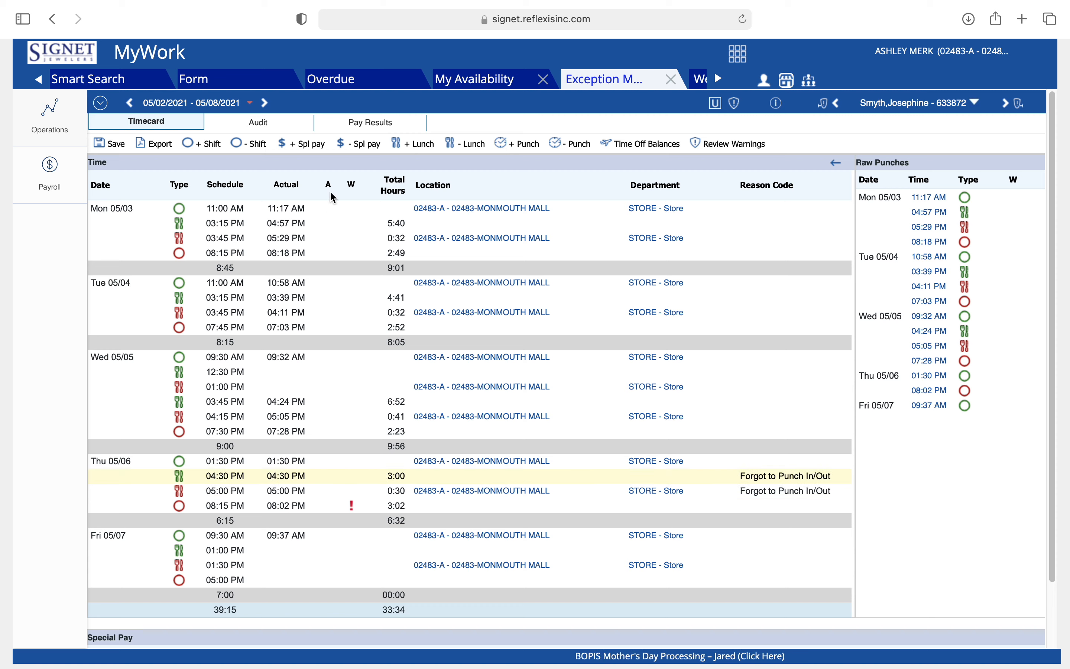
# Clear the actual meal start time on Thu 05/06, giving Forgot to Punch In/Out as the reason code.
pyautogui.click(257, 143)
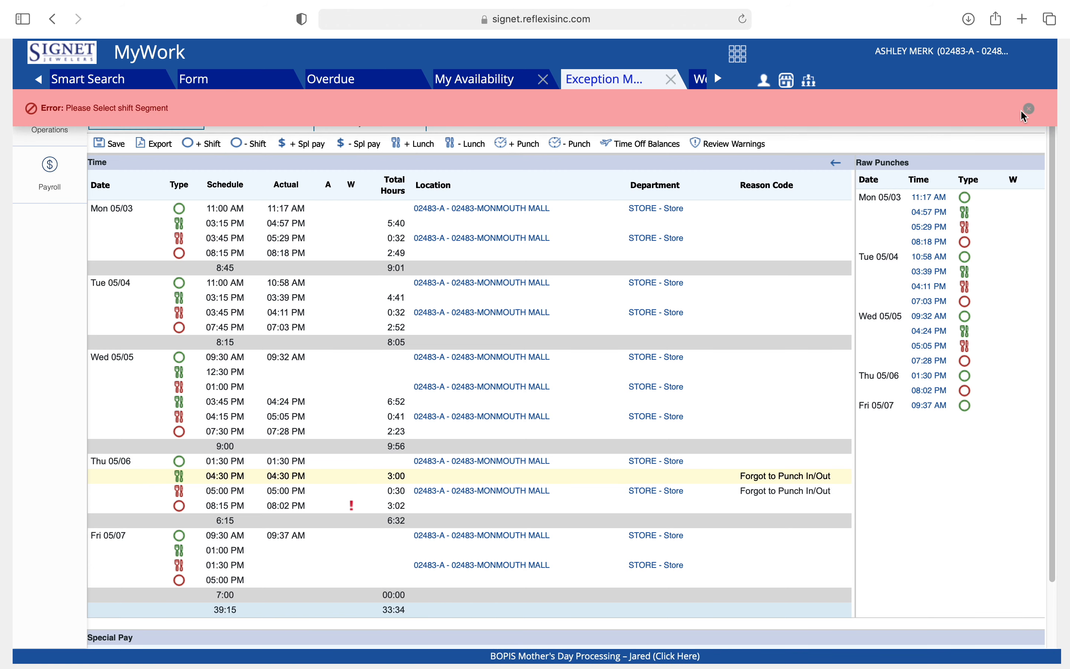
pyautogui.click(1023, 110)
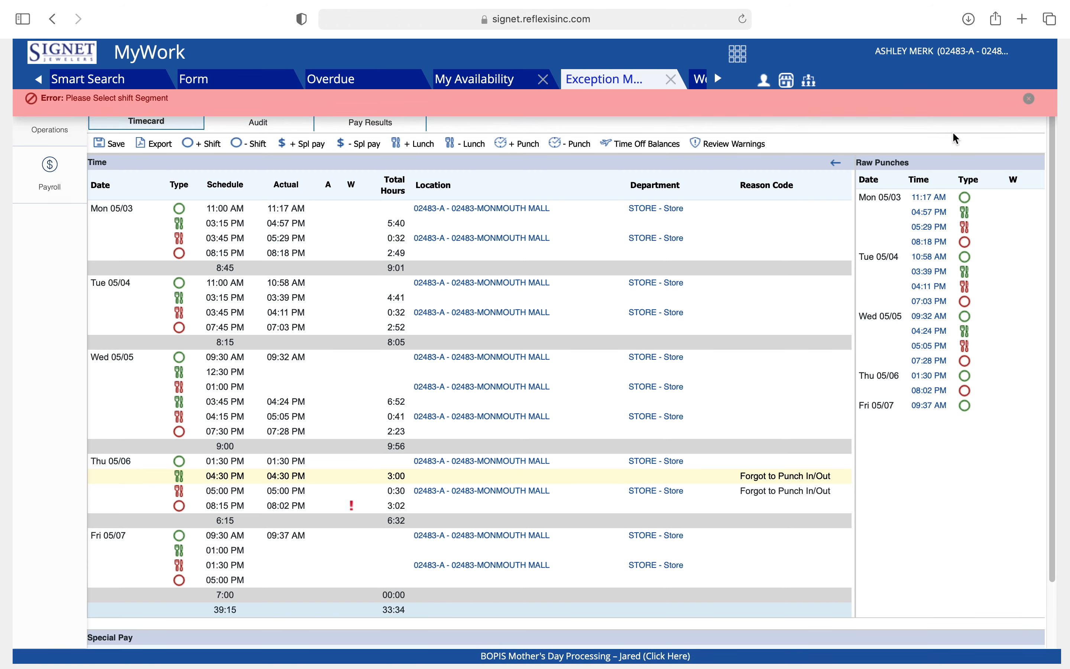
pyautogui.click(296, 474)
pyautogui.press('BackSpace')
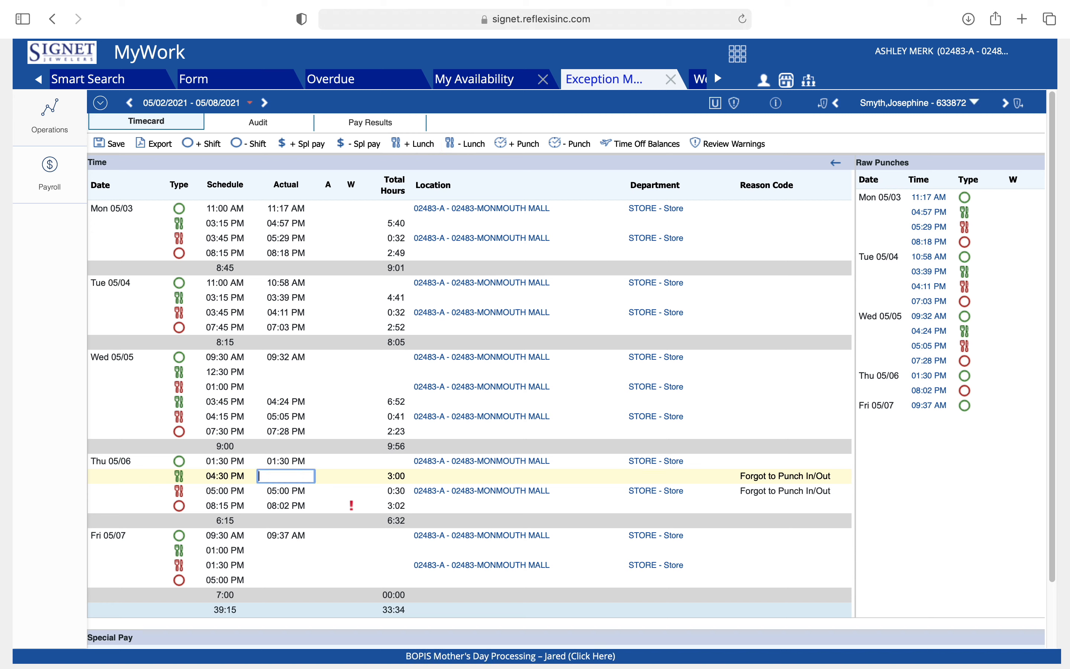
pyautogui.press('Return')
pyautogui.click(573, 369)
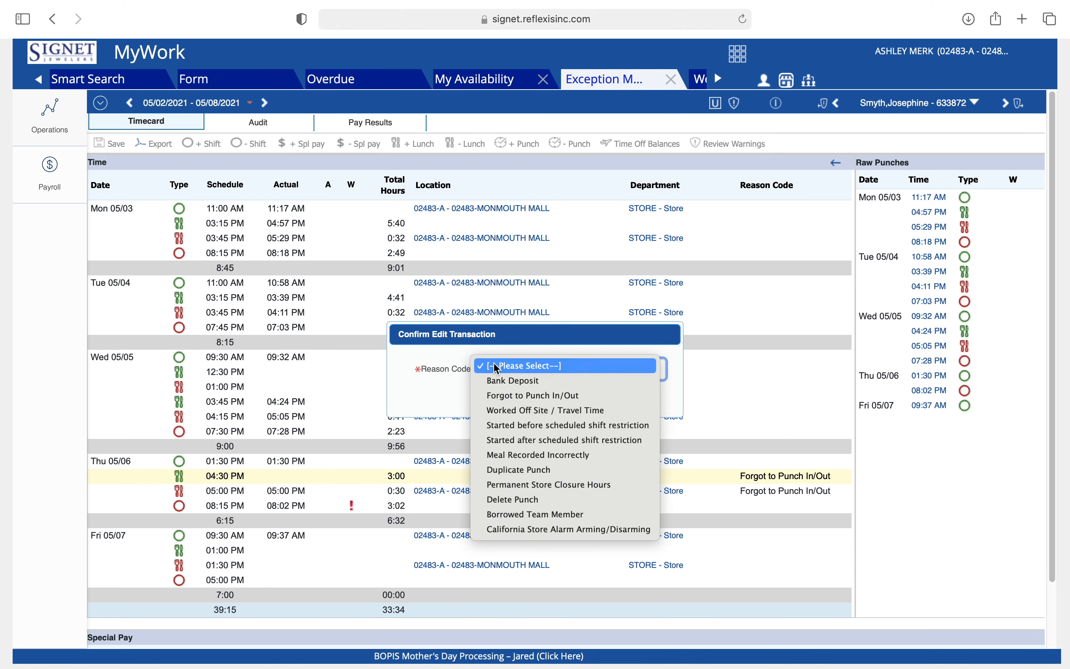
pyautogui.click(538, 394)
pyautogui.click(519, 388)
# Clear the actual meal end time on Thu 05/06, giving Forgot to Punch In/Out as the reason code.
pyautogui.click(306, 488)
pyautogui.press('BackSpace')
pyautogui.press('Return')
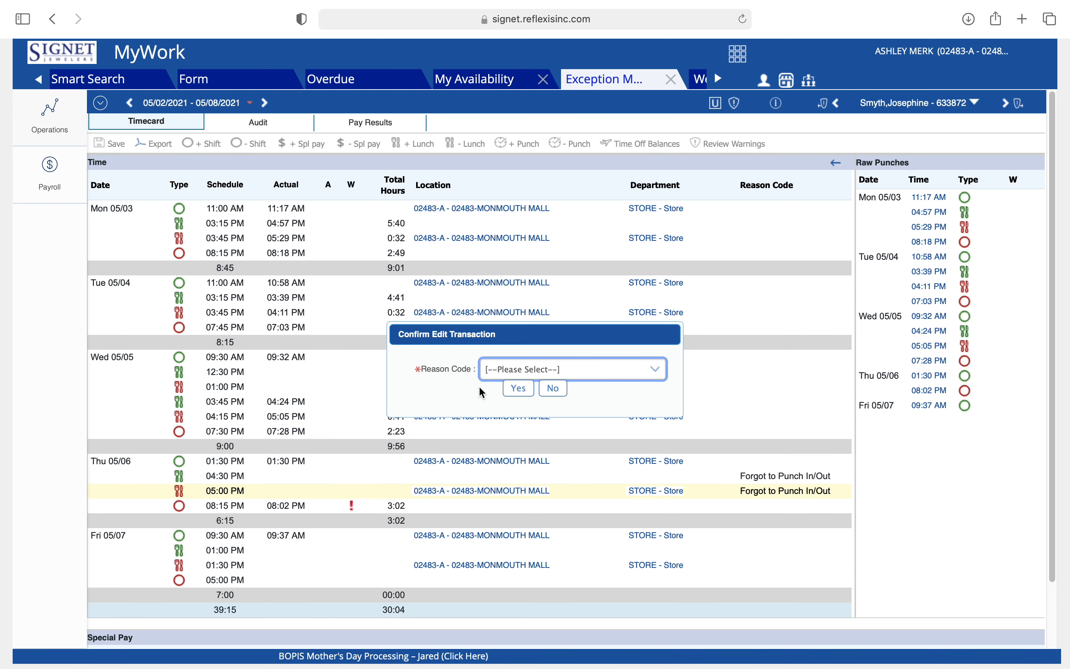
pyautogui.click(522, 369)
pyautogui.click(547, 395)
pyautogui.click(526, 389)
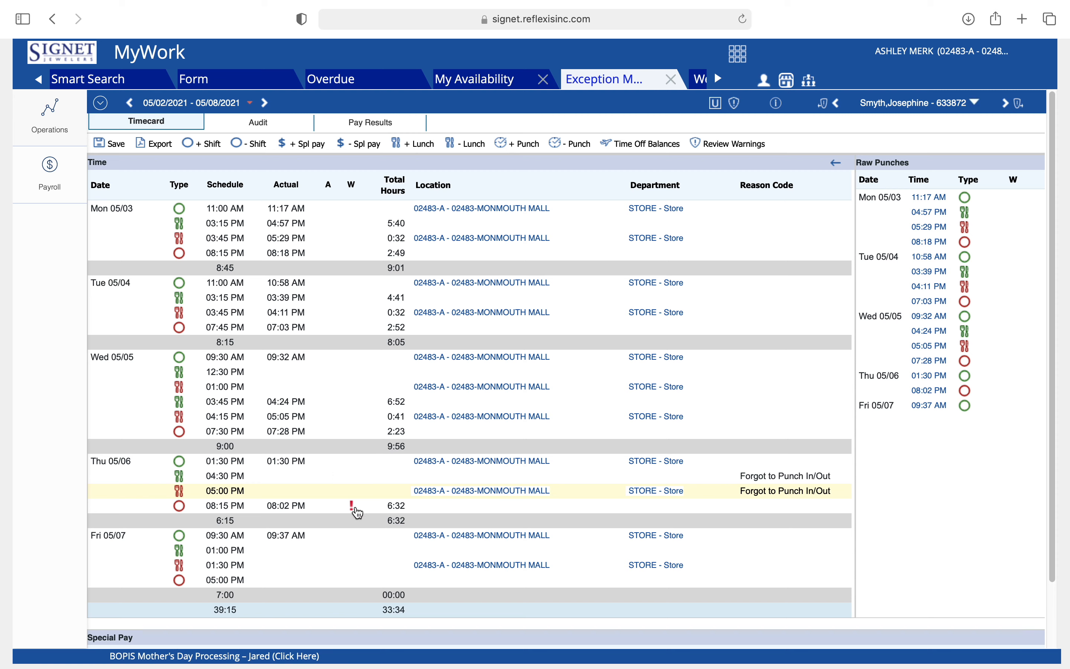
# Review the Thu 05/06 clock-out warning with the review reason Missed meal and save the timecard.
pyautogui.moveTo(354, 508)
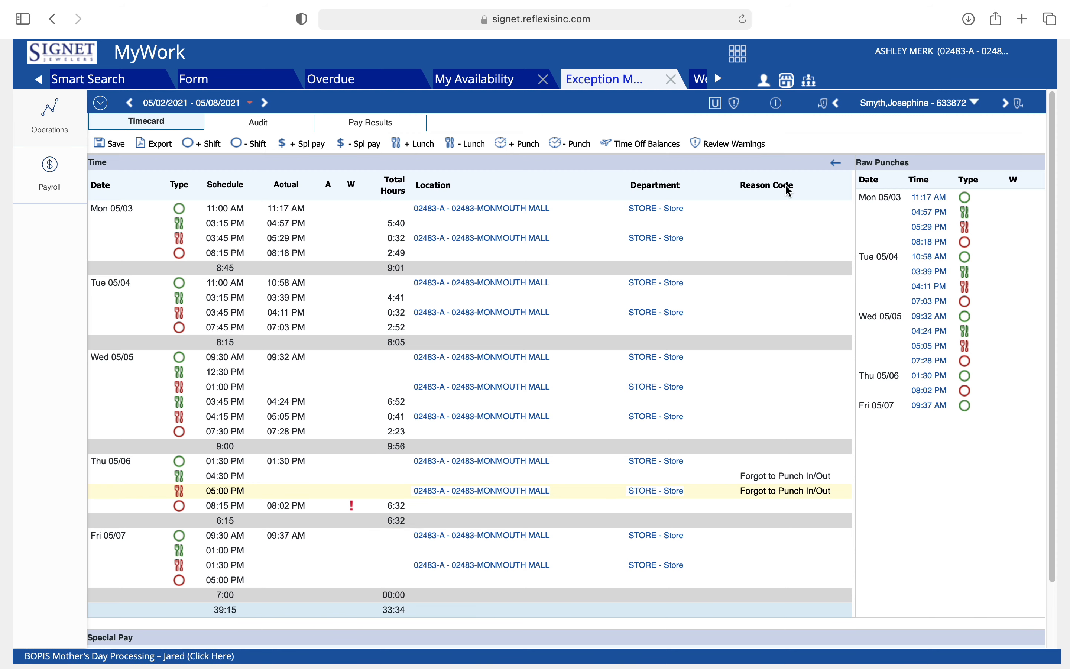
pyautogui.click(739, 142)
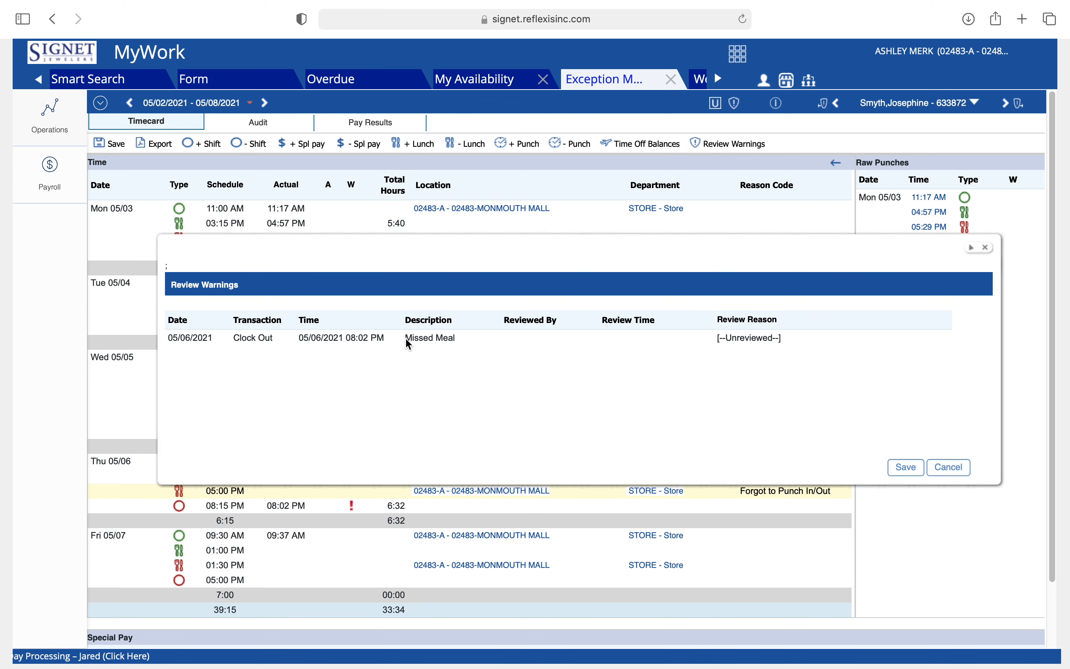
pyautogui.click(771, 339)
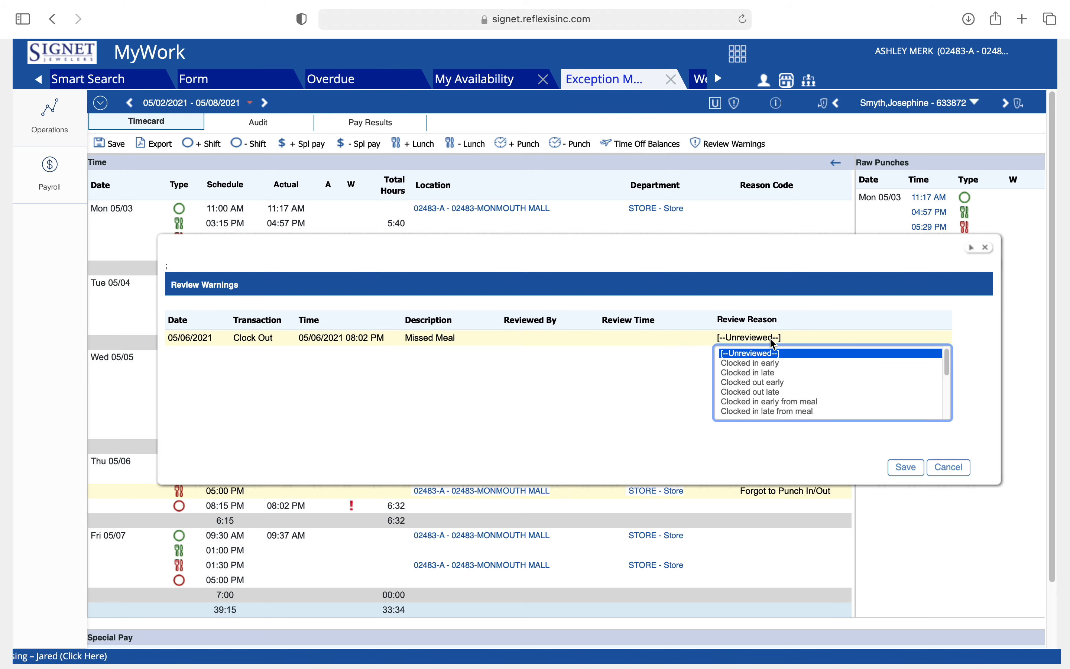
pyautogui.scroll(-2, 788, 393)
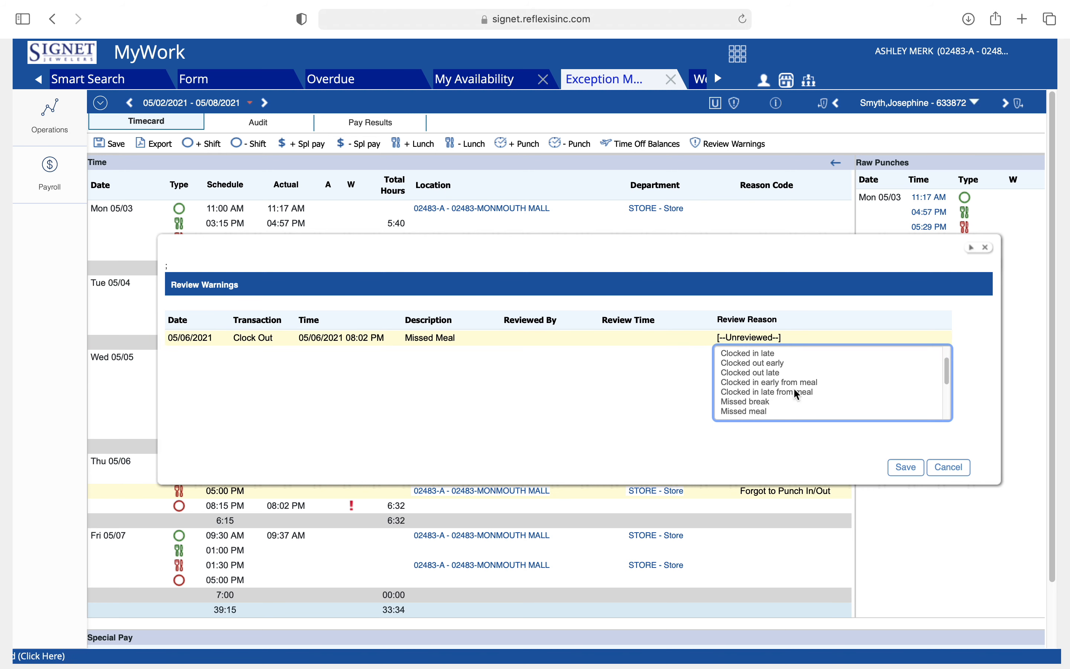
pyautogui.click(770, 410)
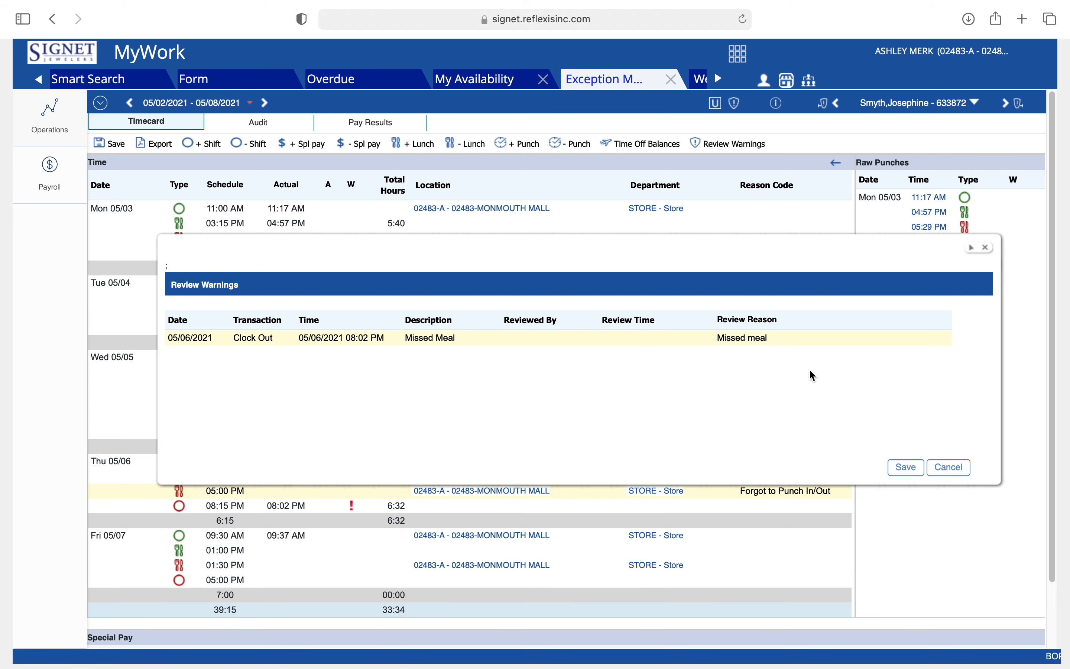
pyautogui.click(912, 469)
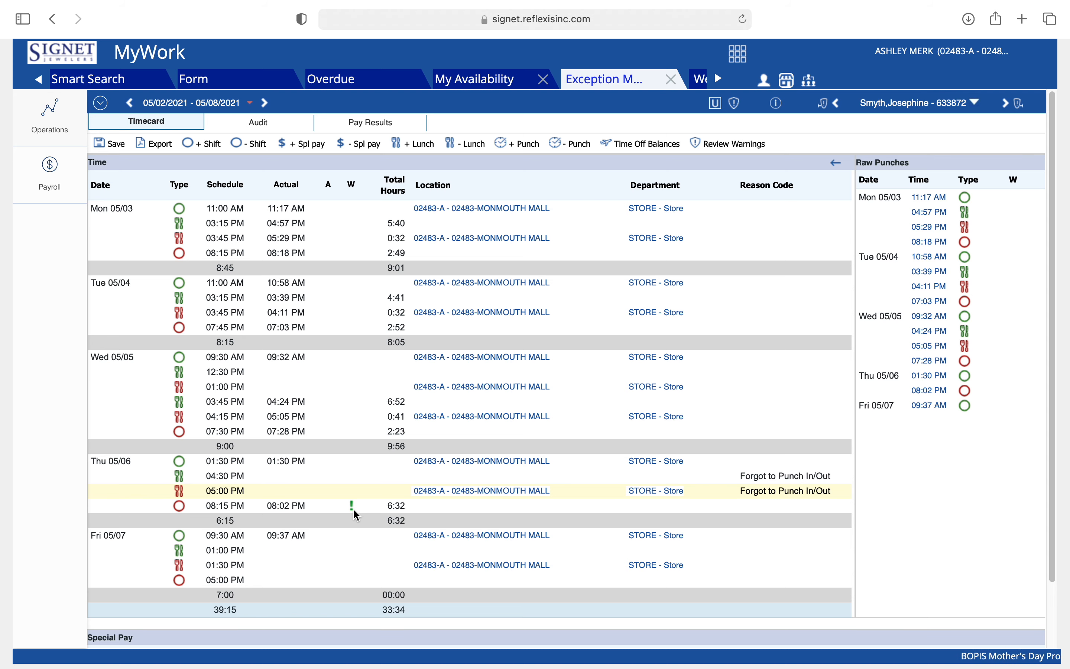
pyautogui.click(107, 145)
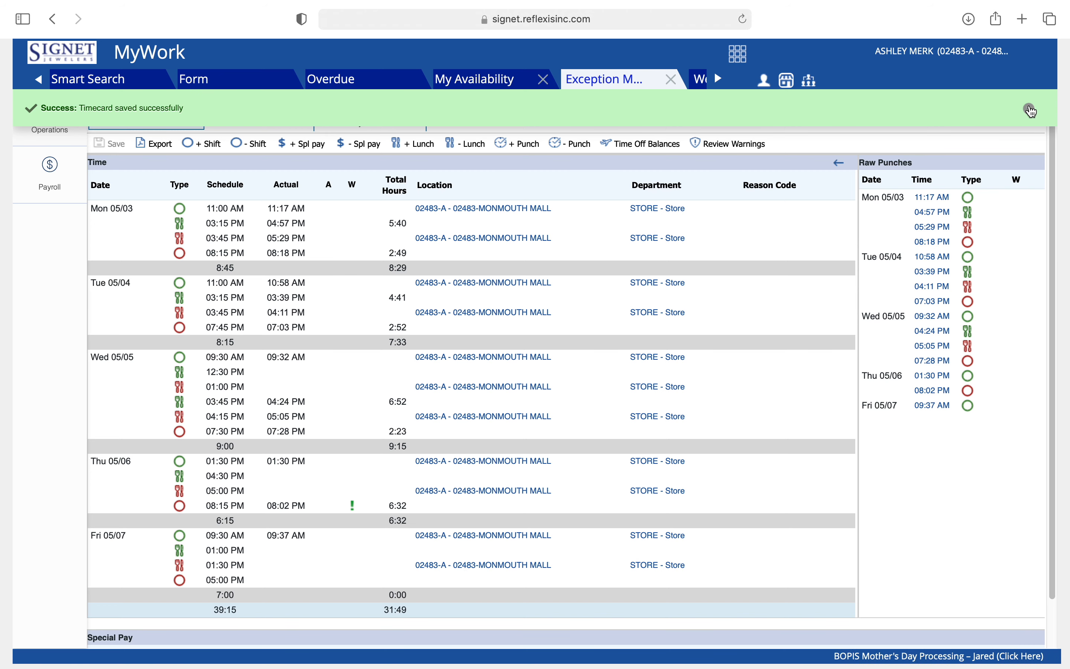
pyautogui.click(1030, 109)
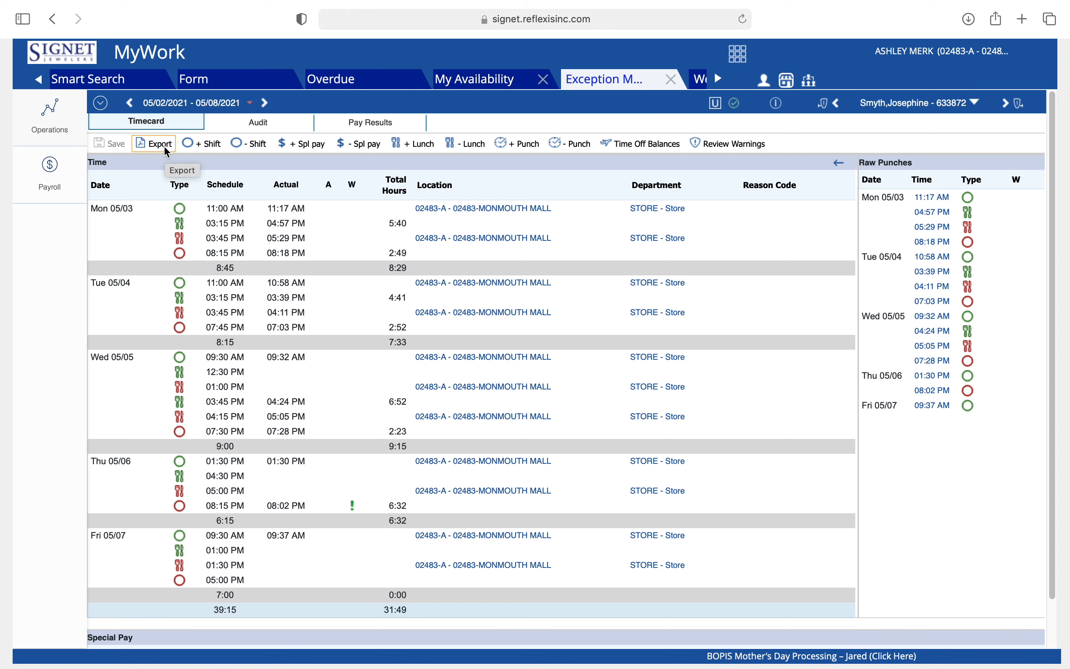
# Add a shift on 05/02/2021 from 1:00 PM to 3:00 PM with reason code Forgot to Punch In/Out.
pyautogui.click(199, 144)
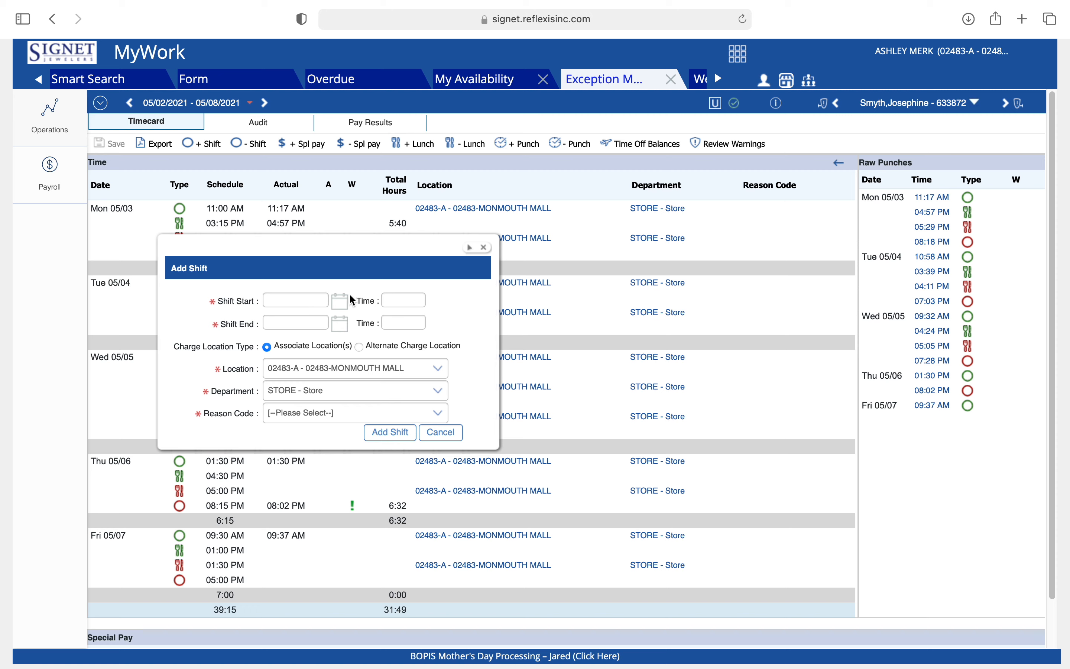
pyautogui.click(340, 301)
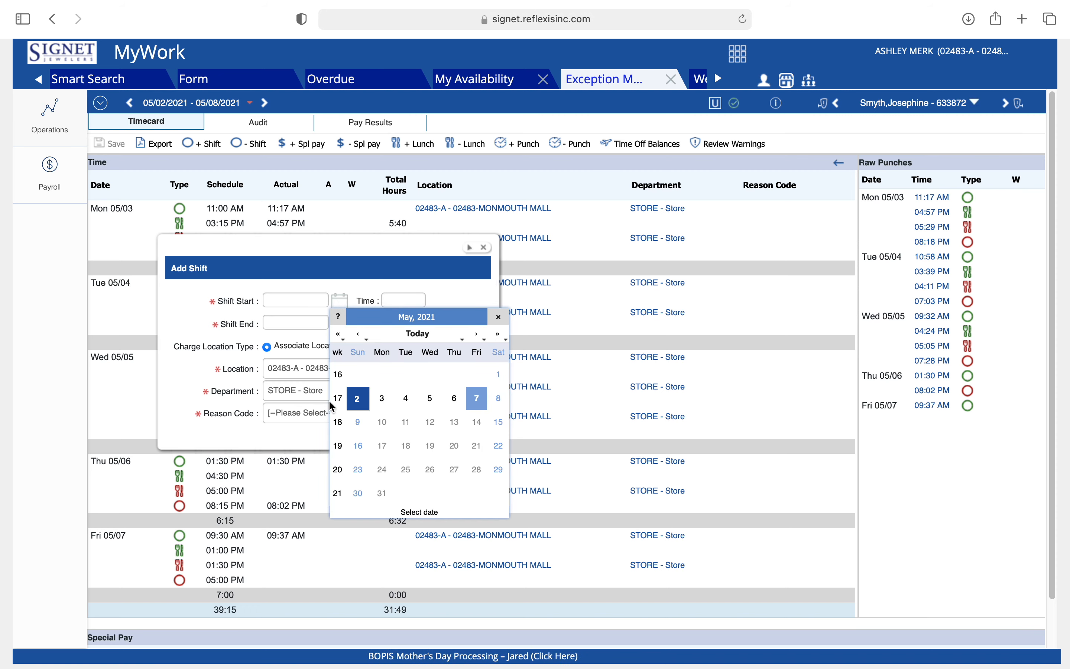
pyautogui.click(358, 398)
pyautogui.click(403, 300)
pyautogui.write('1')
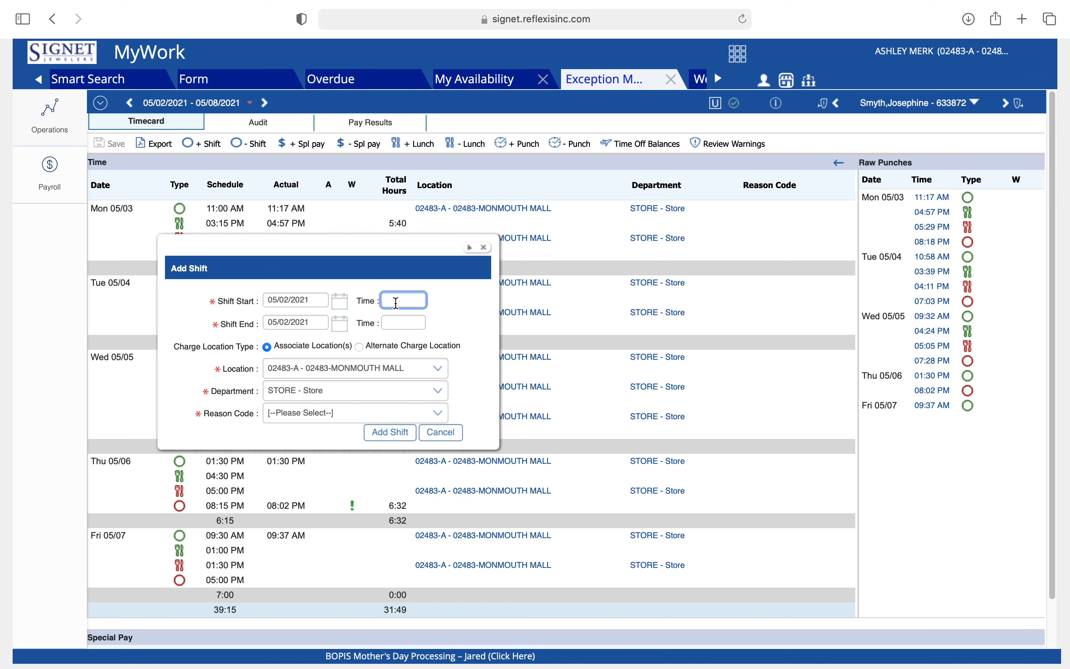
pyautogui.write(':00 PM')
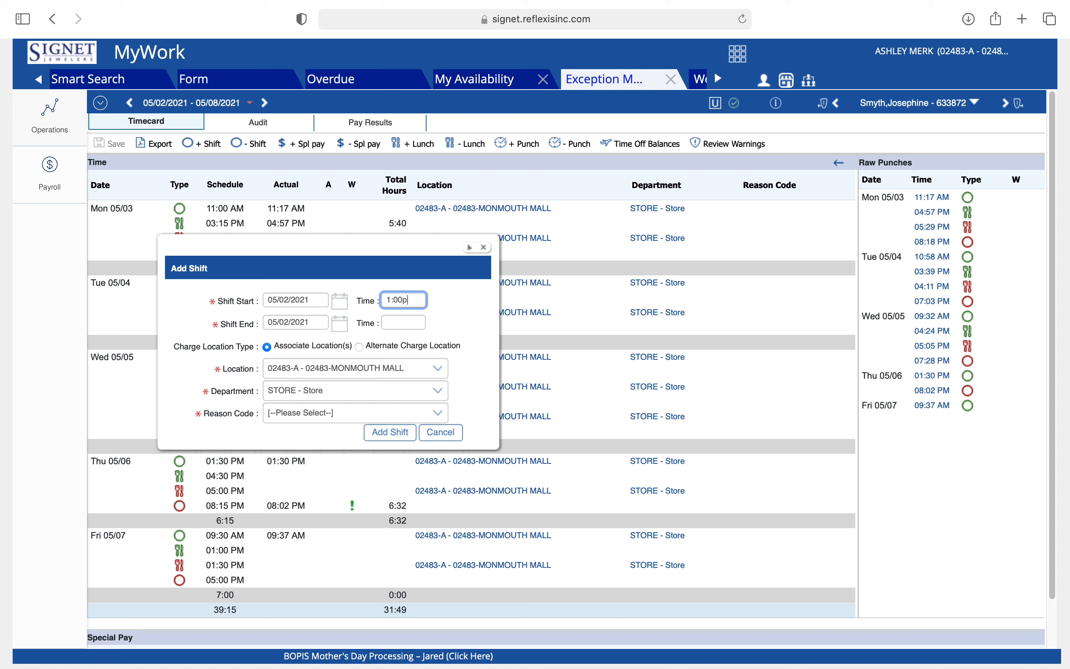
pyautogui.click(415, 322)
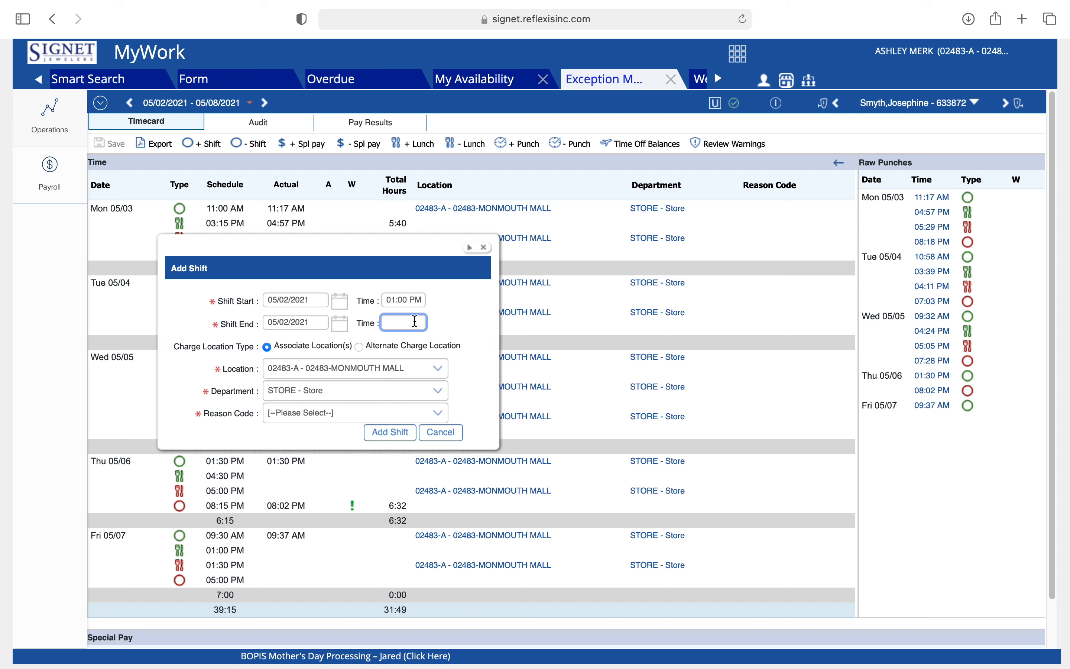
pyautogui.write('3:00p')
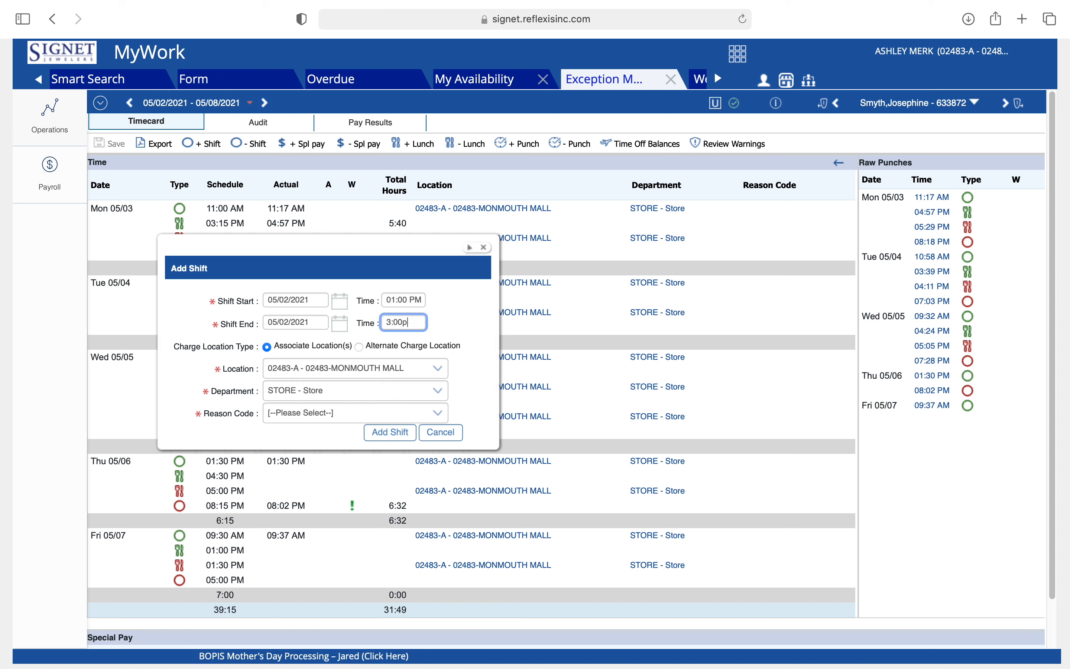
pyautogui.write('m')
pyautogui.click(346, 412)
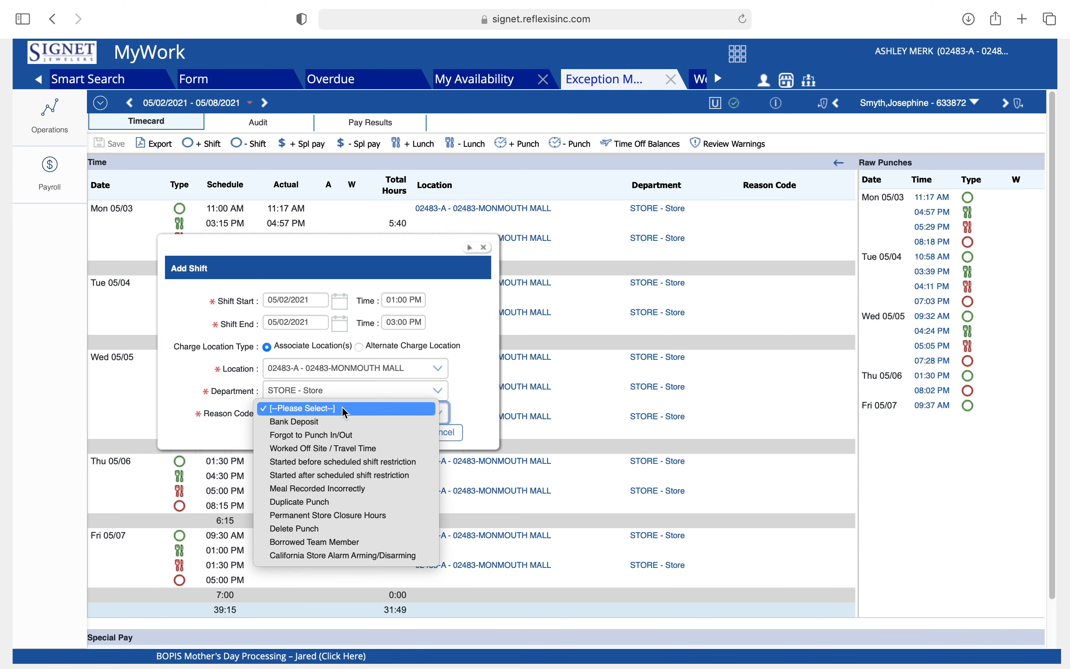
pyautogui.click(334, 435)
pyautogui.click(397, 433)
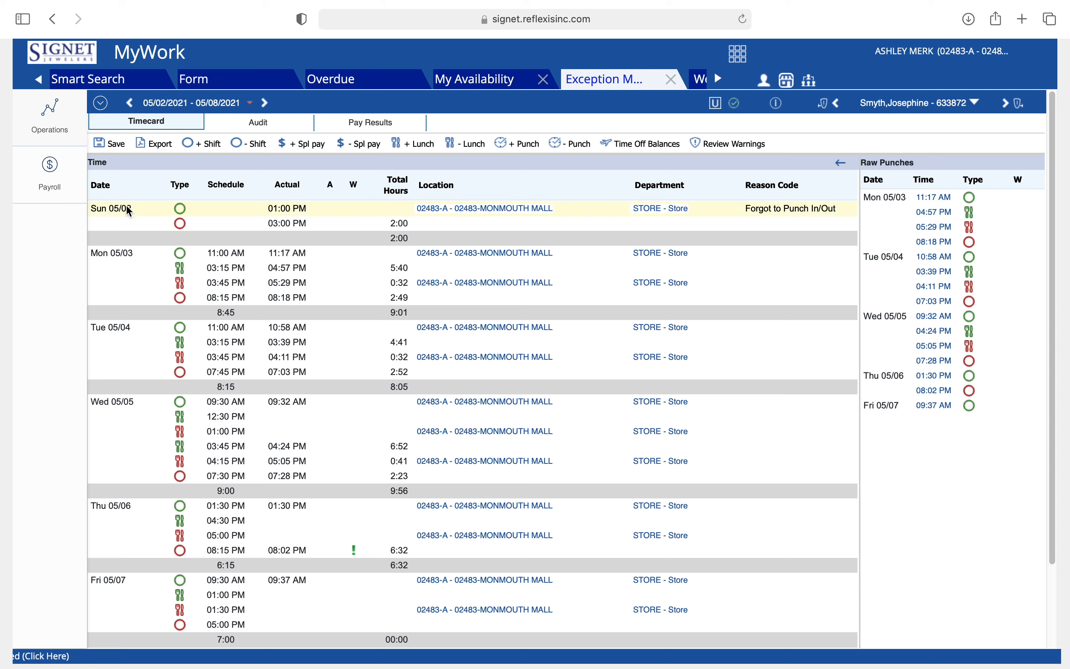
# Remove the Sun 05/02 shift, giving Delete Punch as the reason code.
pyautogui.click(248, 152)
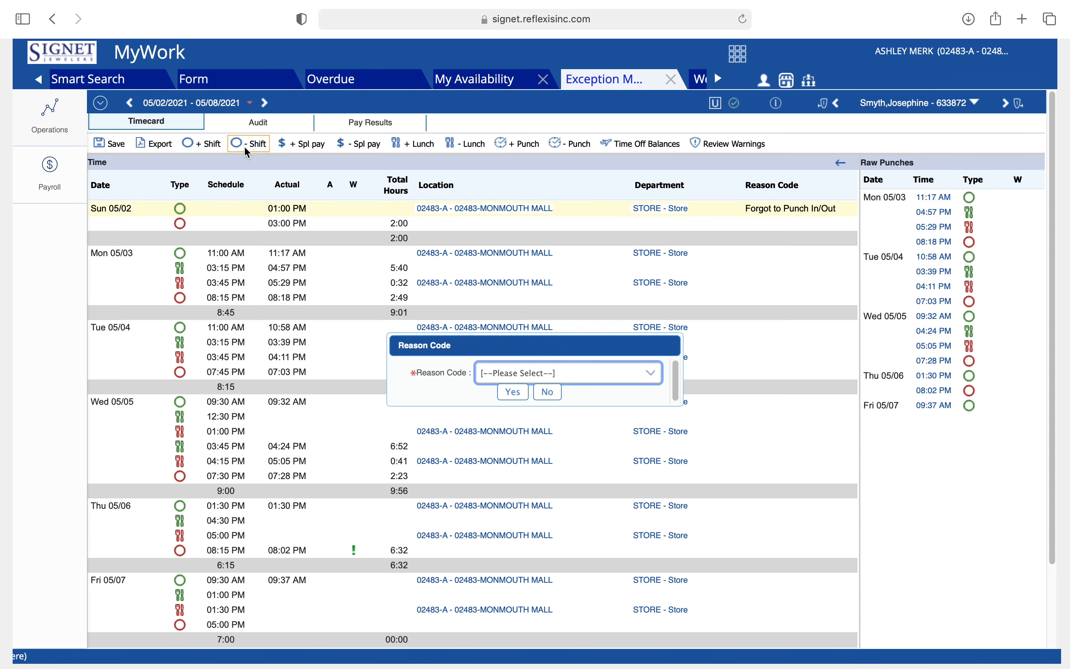
pyautogui.click(575, 372)
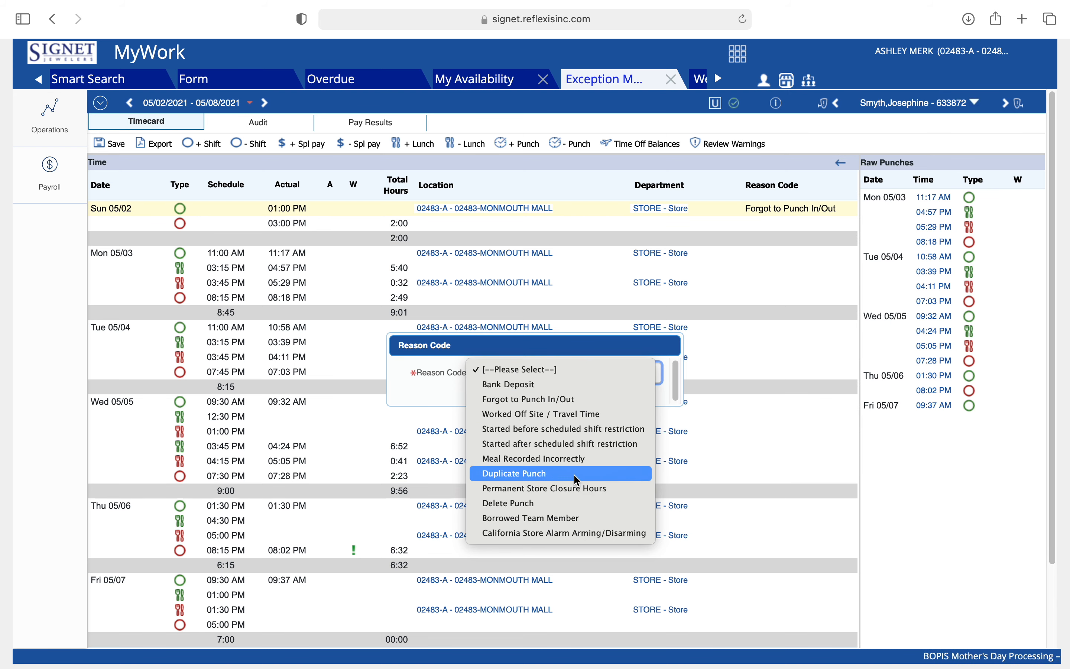
pyautogui.click(561, 505)
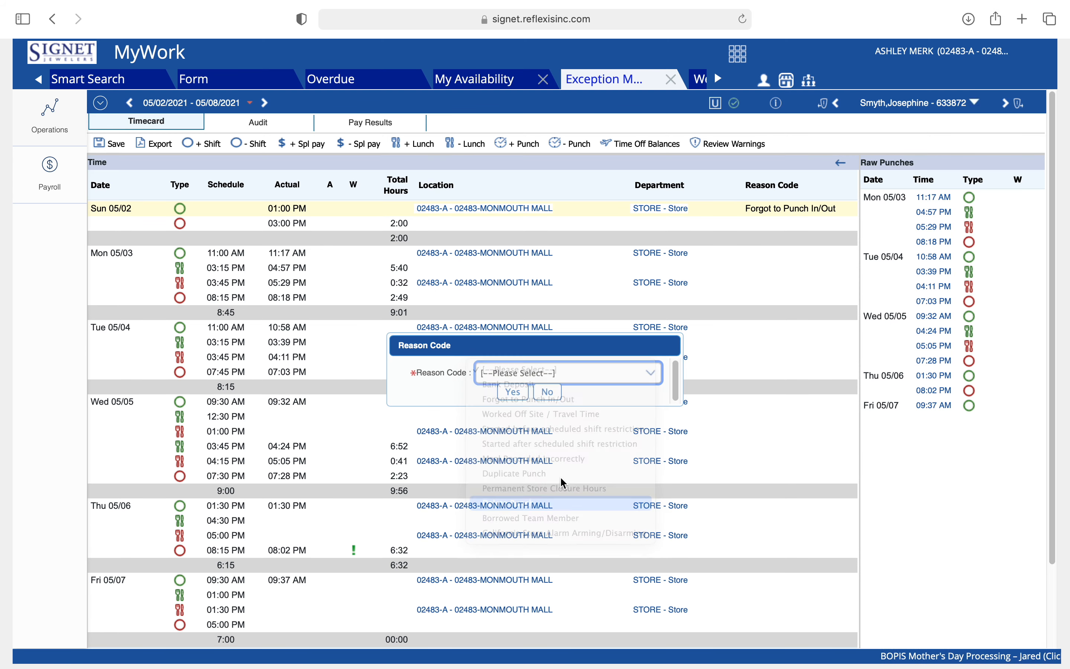
pyautogui.click(513, 393)
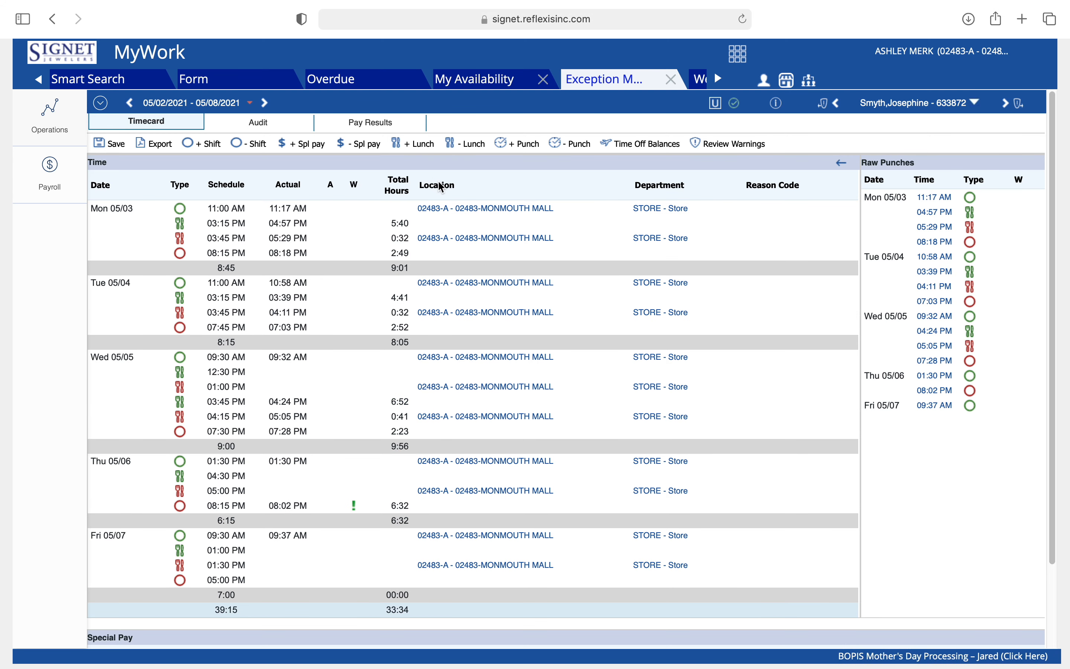
# Add special pay of 2 hours on 05/02/2021 with pay code Emergency Closure/COVID Vaccine.
pyautogui.click(310, 143)
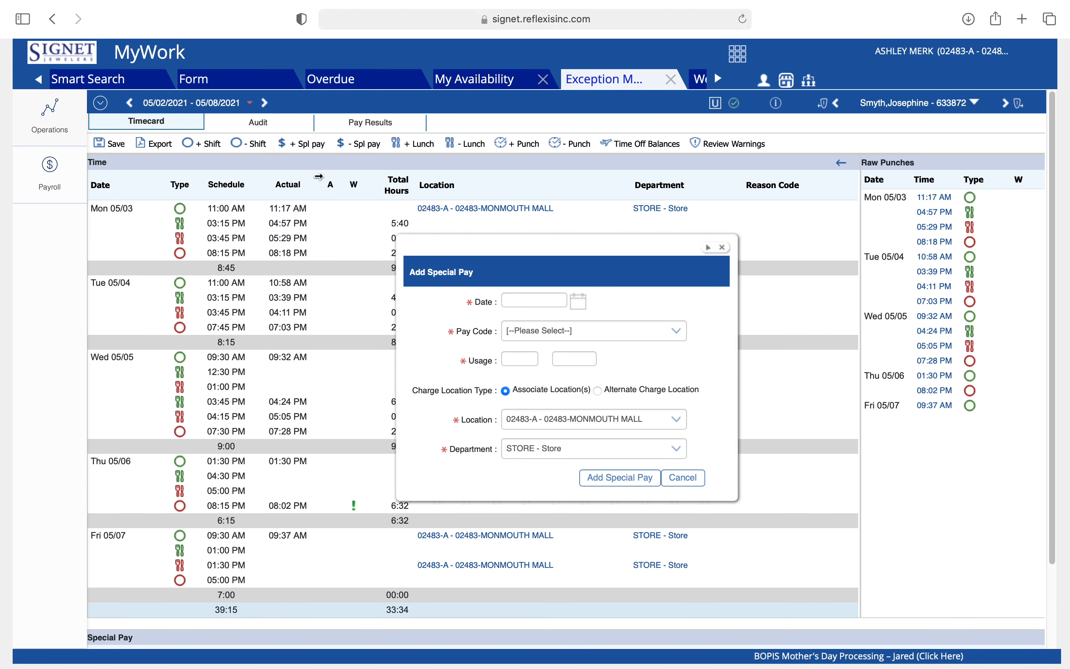
pyautogui.click(617, 338)
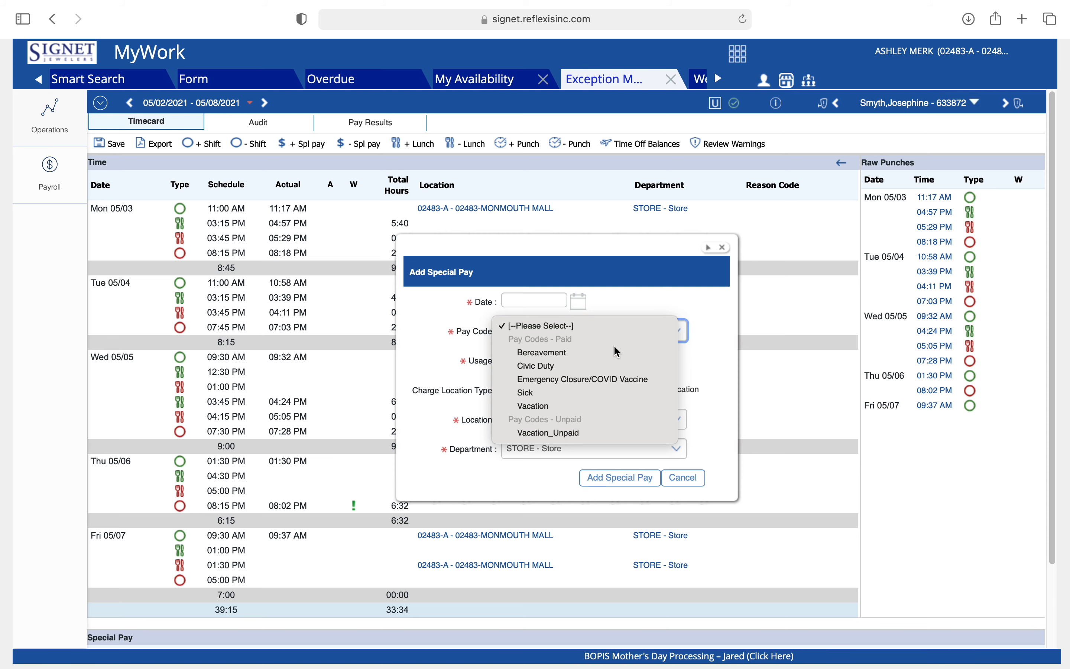
pyautogui.click(585, 379)
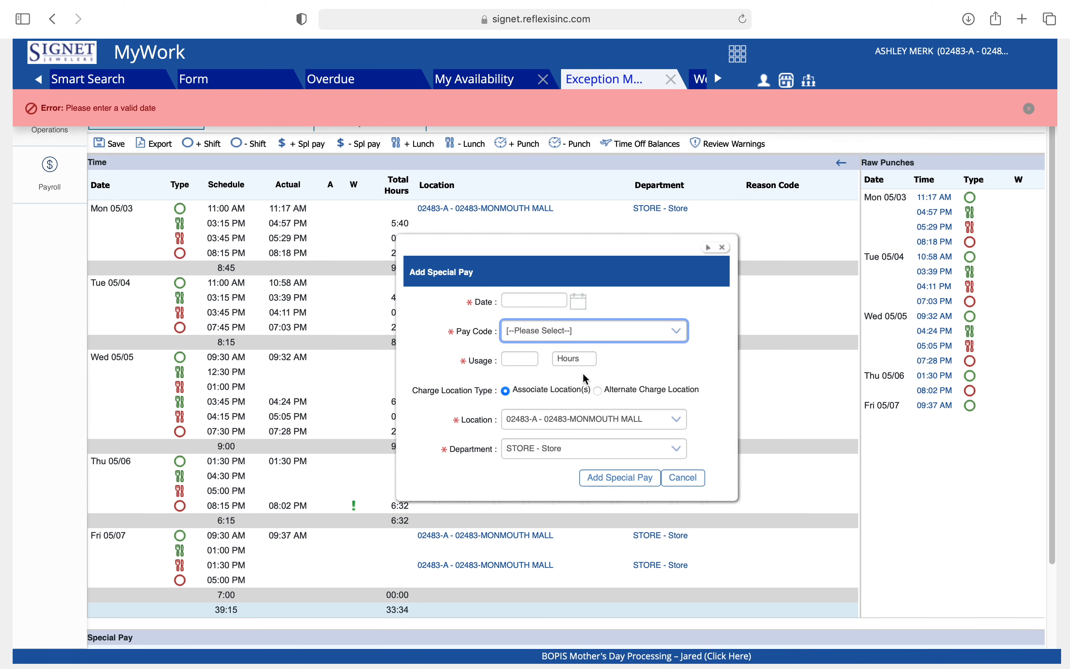
pyautogui.click(580, 301)
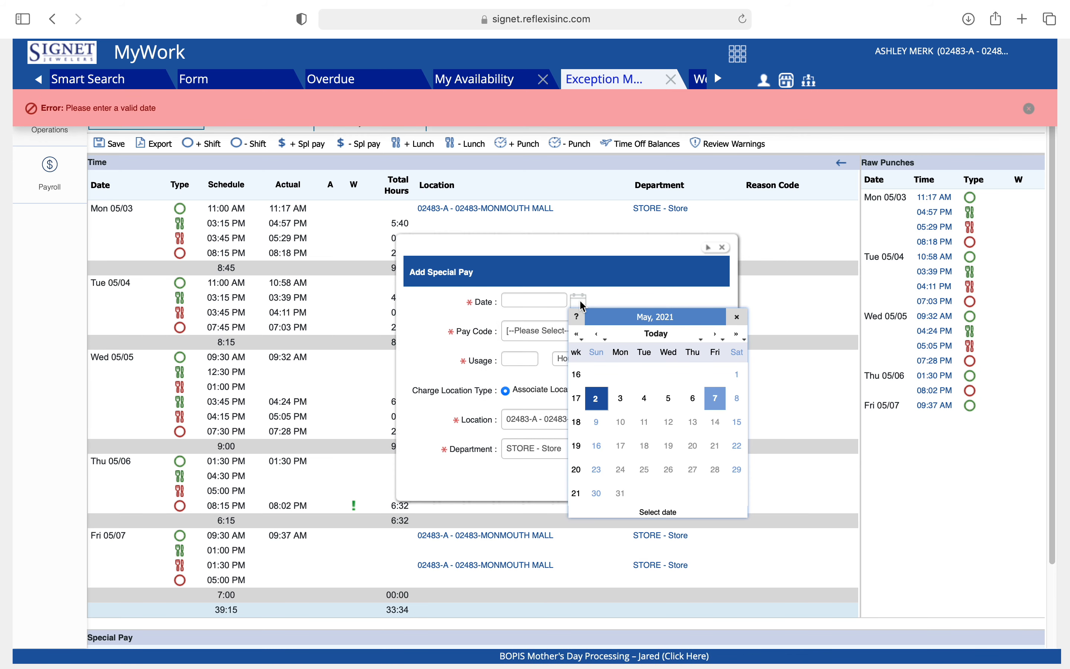
pyautogui.click(597, 397)
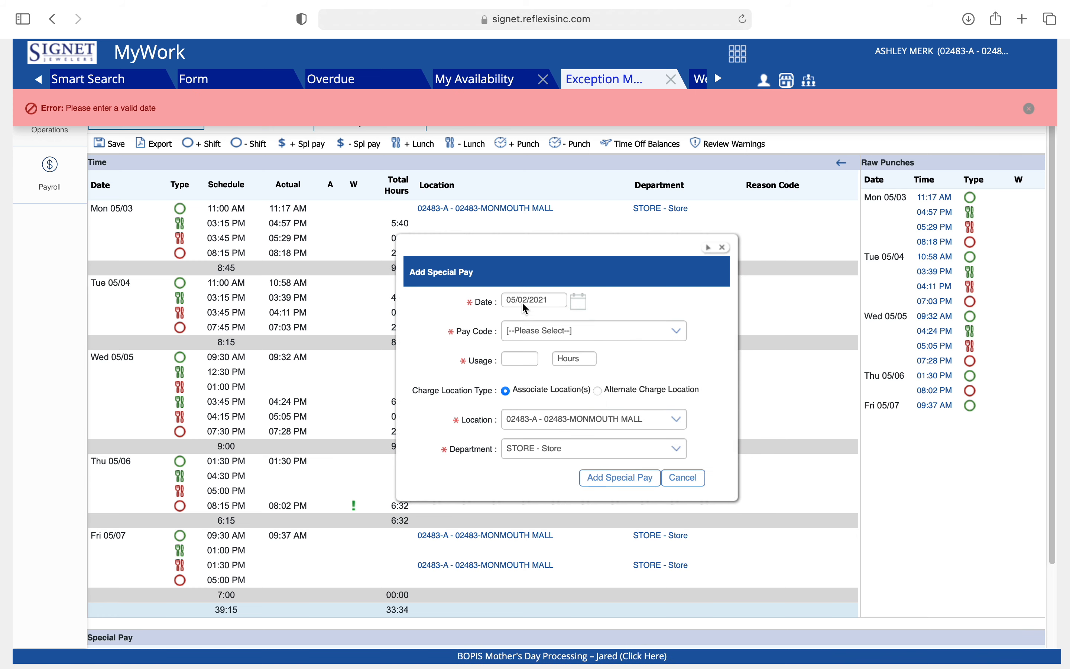
pyautogui.click(601, 330)
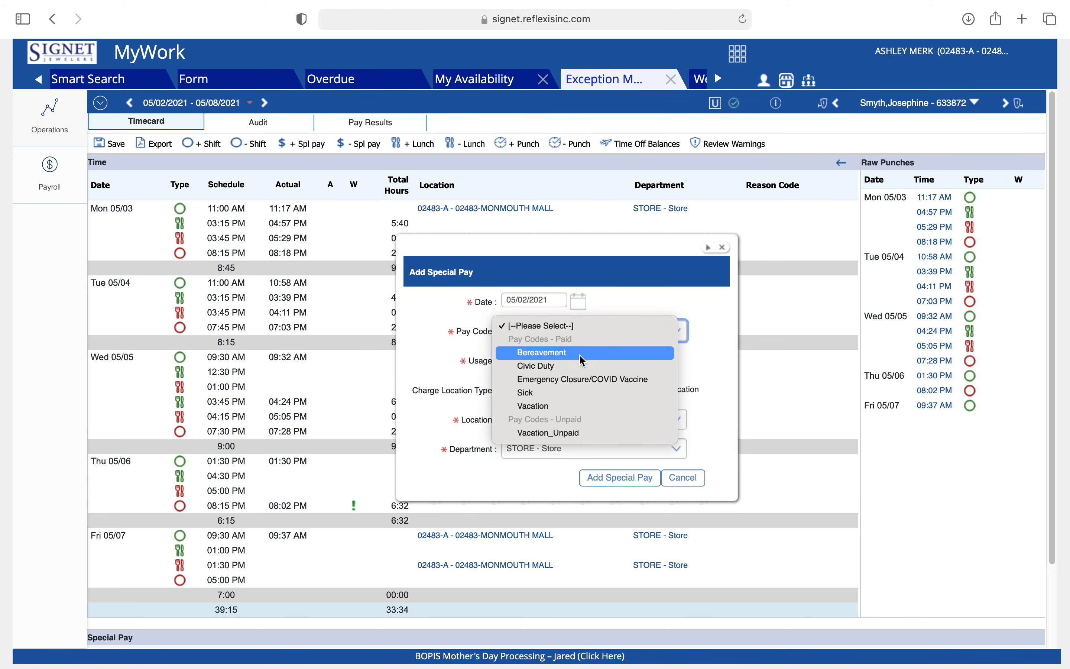
pyautogui.click(579, 379)
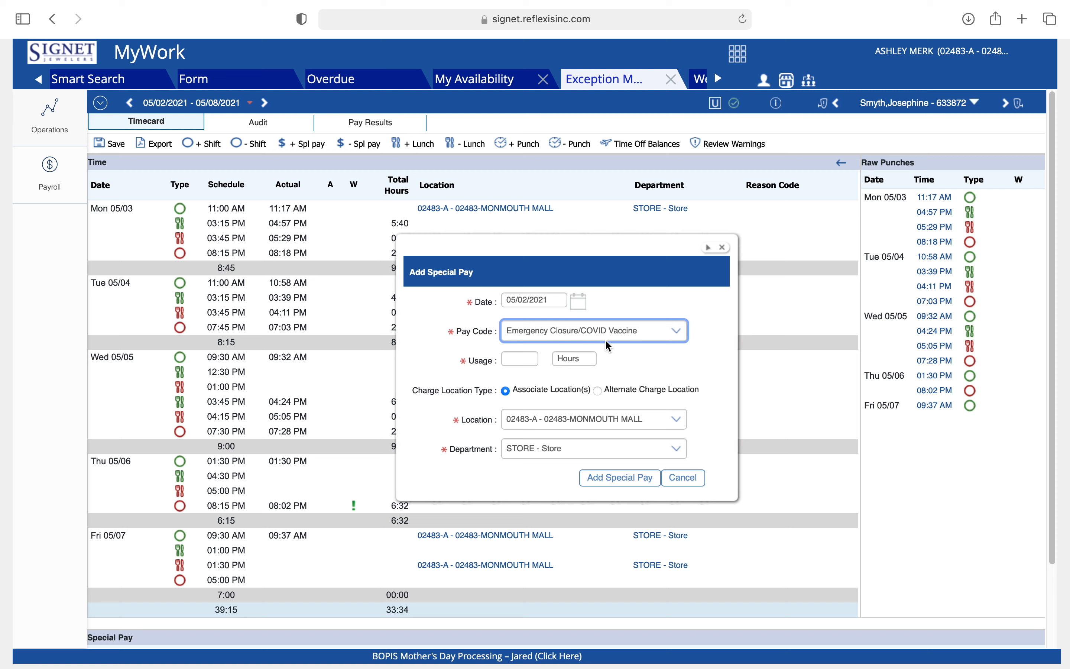
pyautogui.click(521, 359)
pyautogui.write('2')
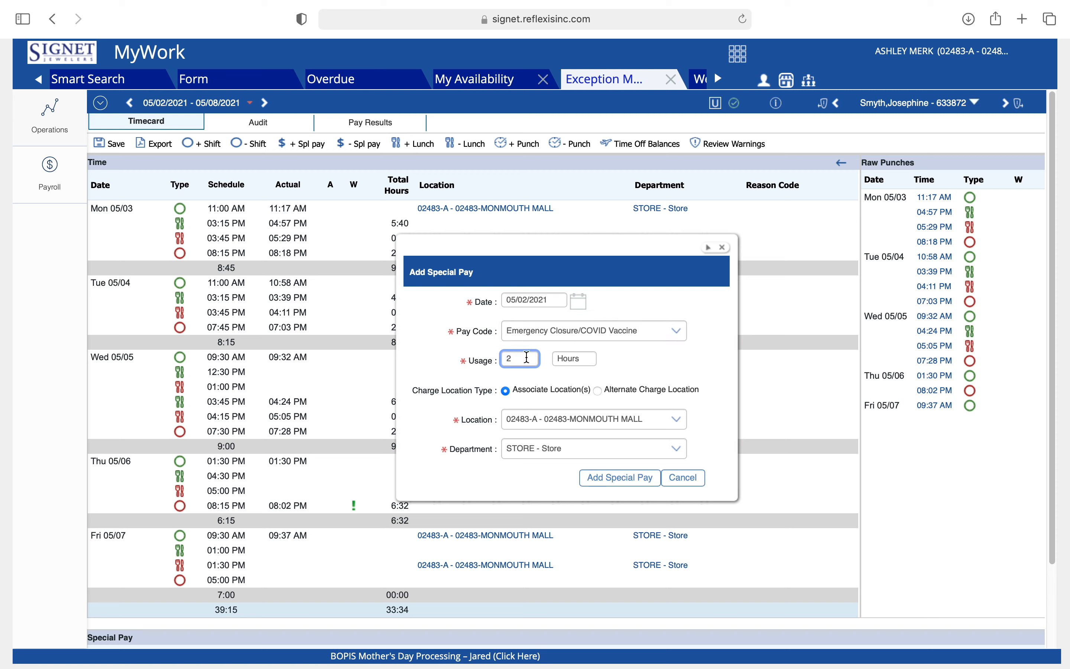
pyautogui.click(638, 361)
pyautogui.click(632, 483)
pyautogui.scroll(-3, 777, 524)
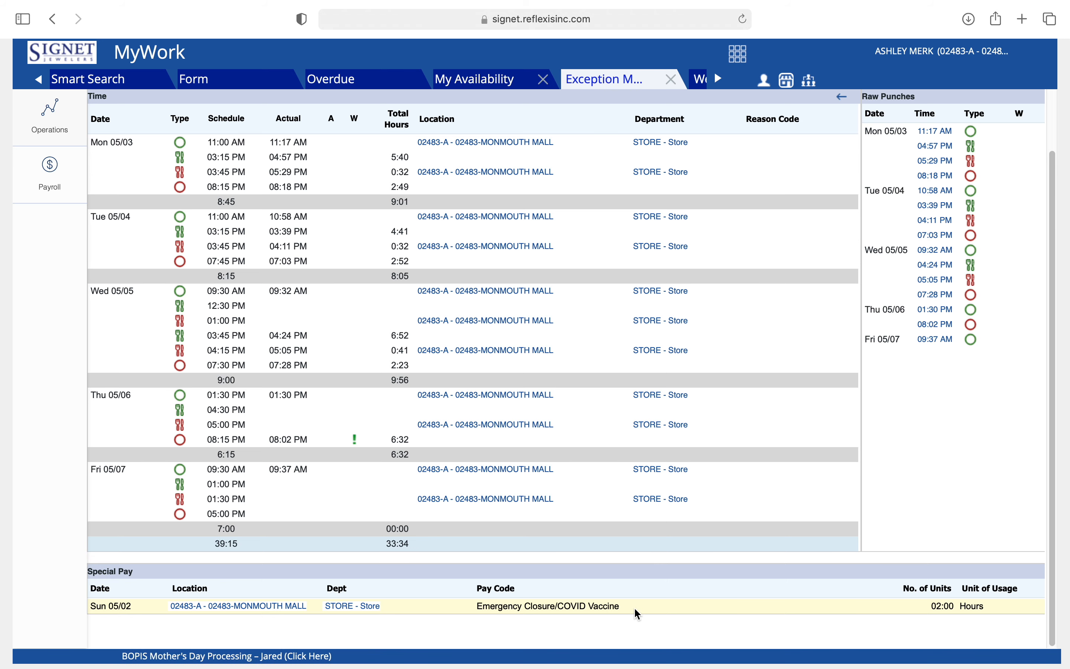
# Remove the Emergency Closure/COVID Vaccine special pay entry on Sun 05/02 and confirm the removal.
pyautogui.scroll(2, 530, 425)
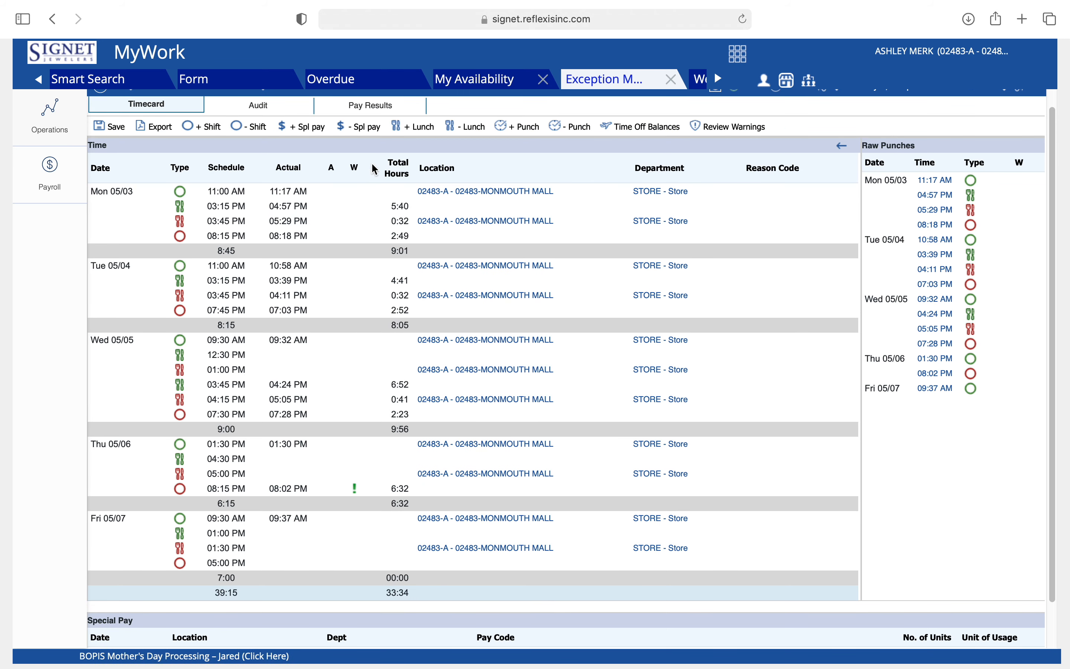
pyautogui.click(358, 128)
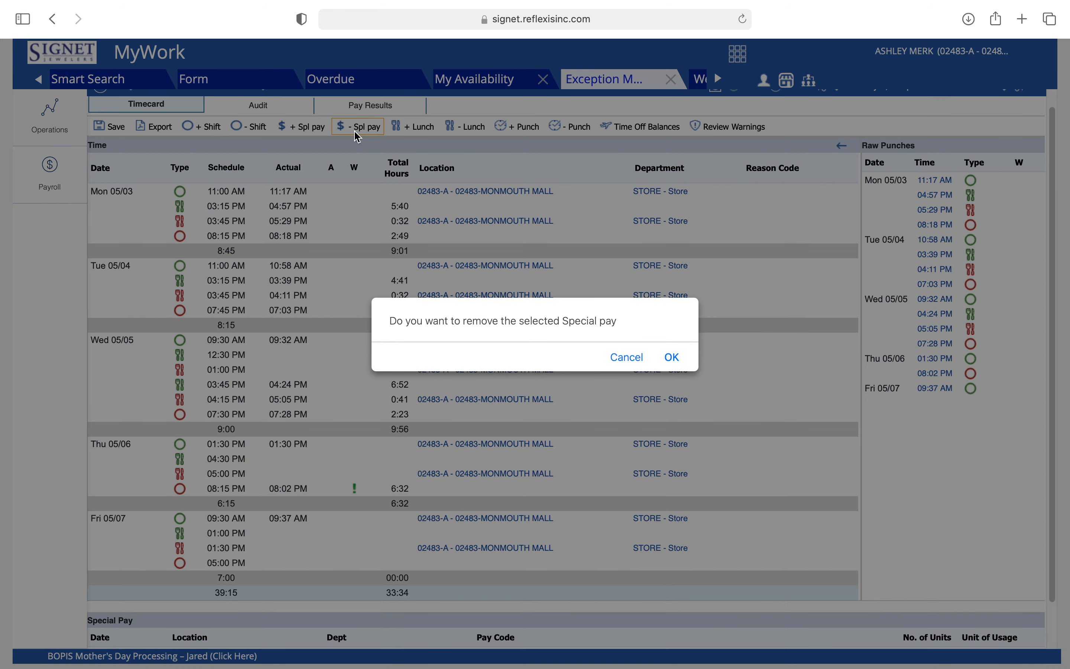
pyautogui.click(672, 357)
pyautogui.scroll(-2, 845, 533)
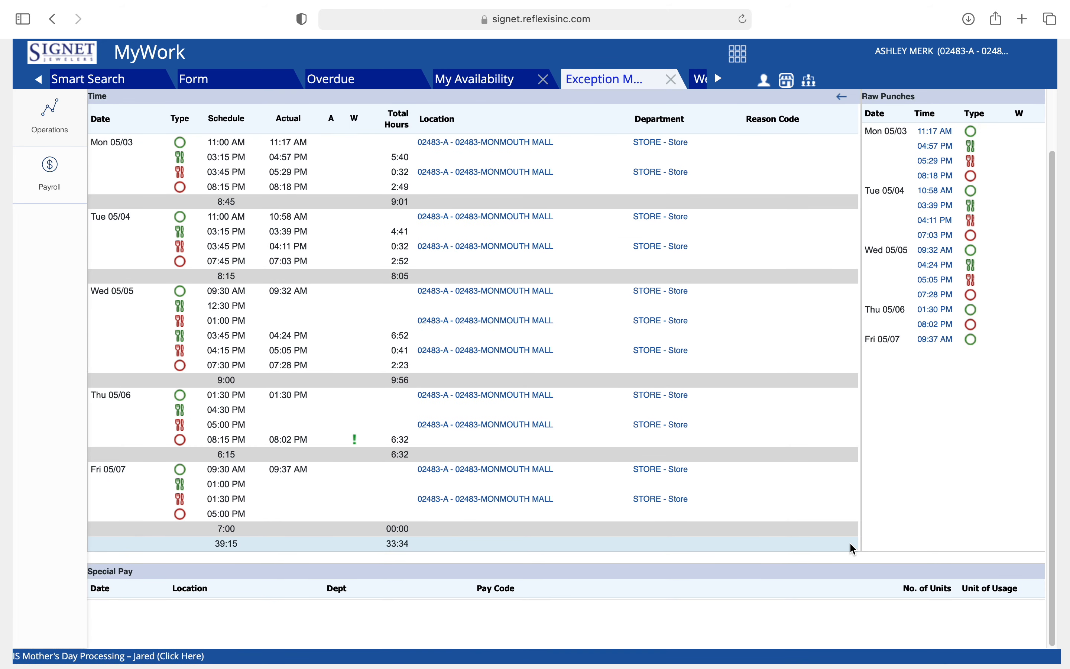
pyautogui.scroll(3, 854, 540)
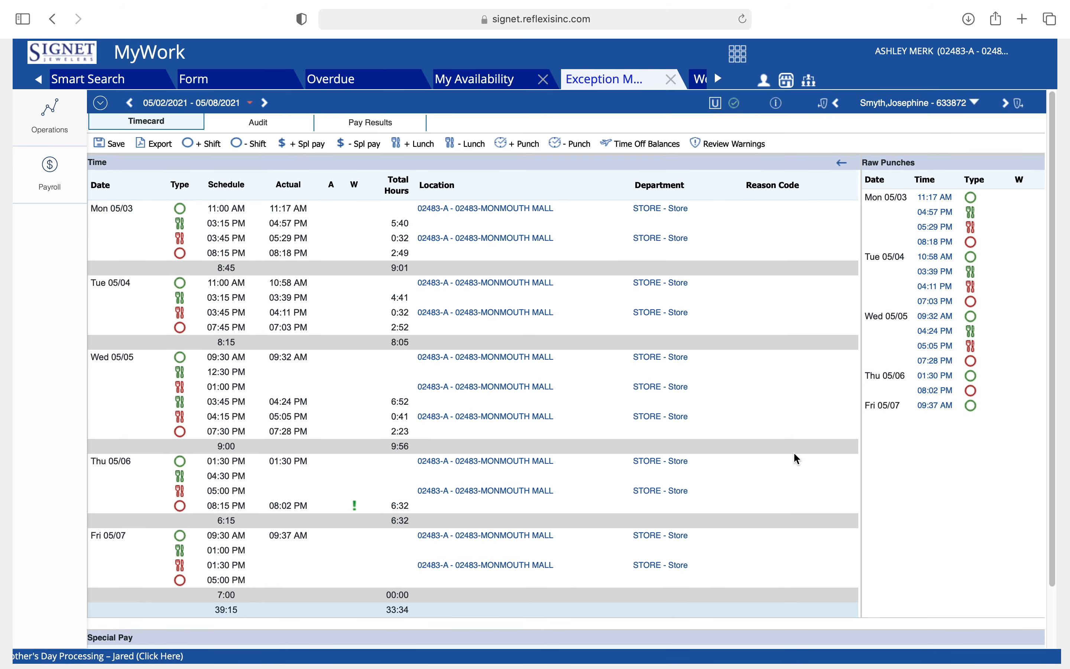
# Fill in a special pay entry for 05/02/2021 with pay code Vacation and a usage of 06:26 hours.
pyautogui.click(298, 151)
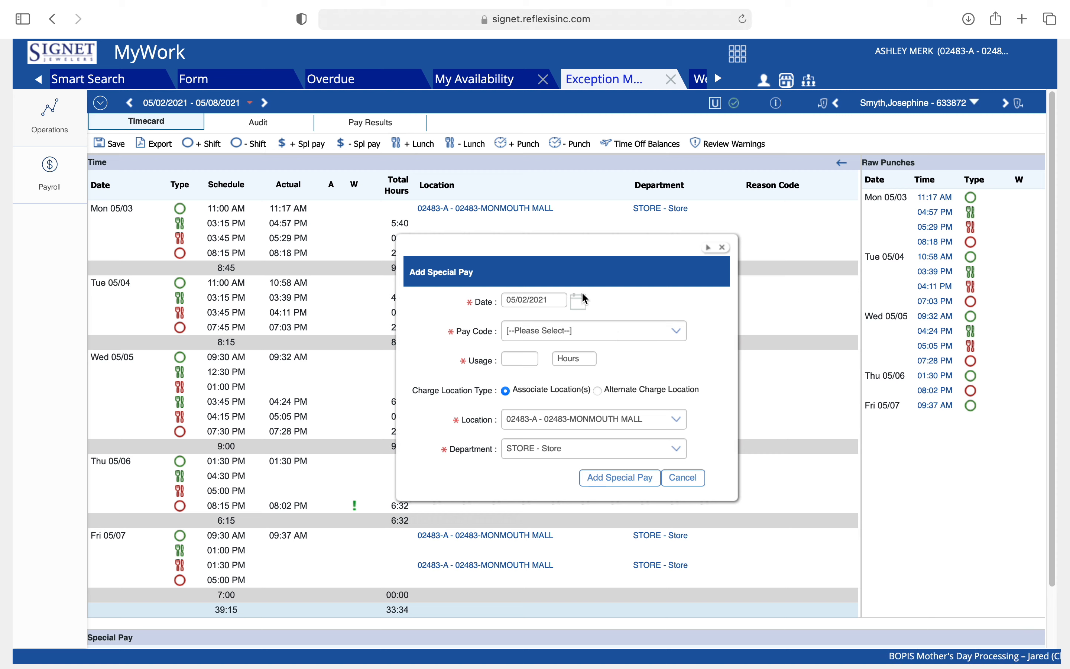
pyautogui.click(577, 300)
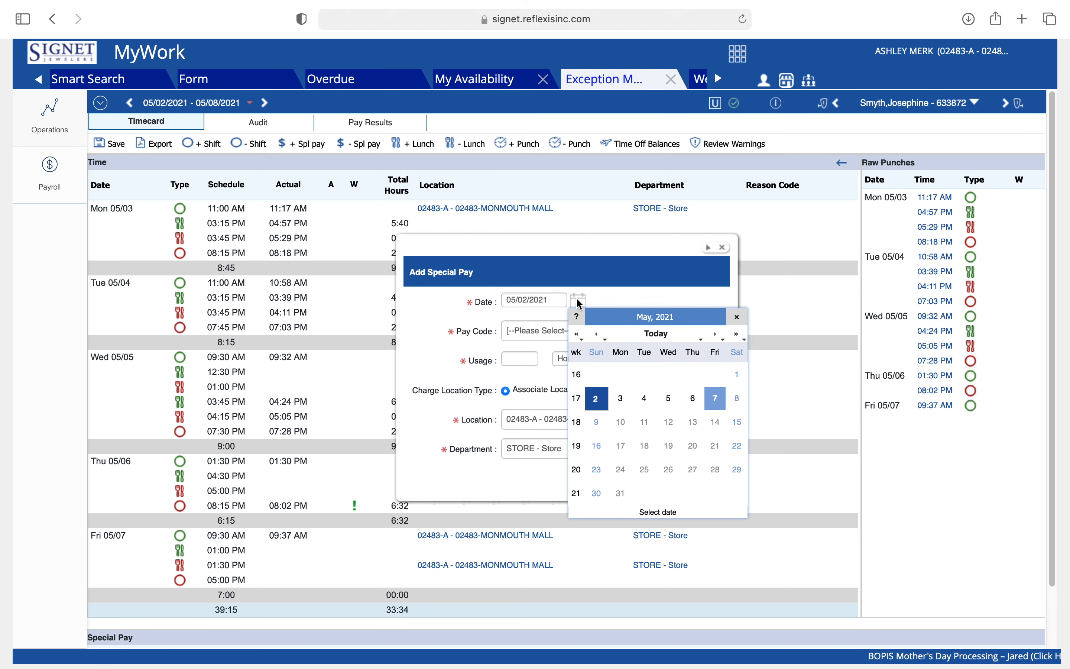
pyautogui.click(598, 400)
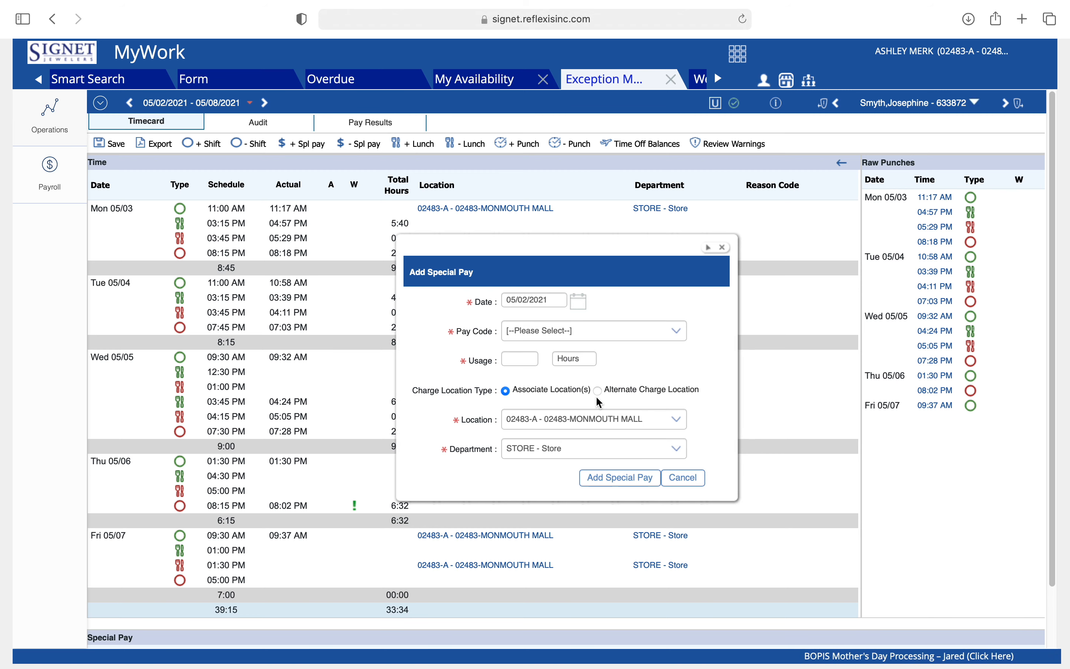
pyautogui.click(576, 337)
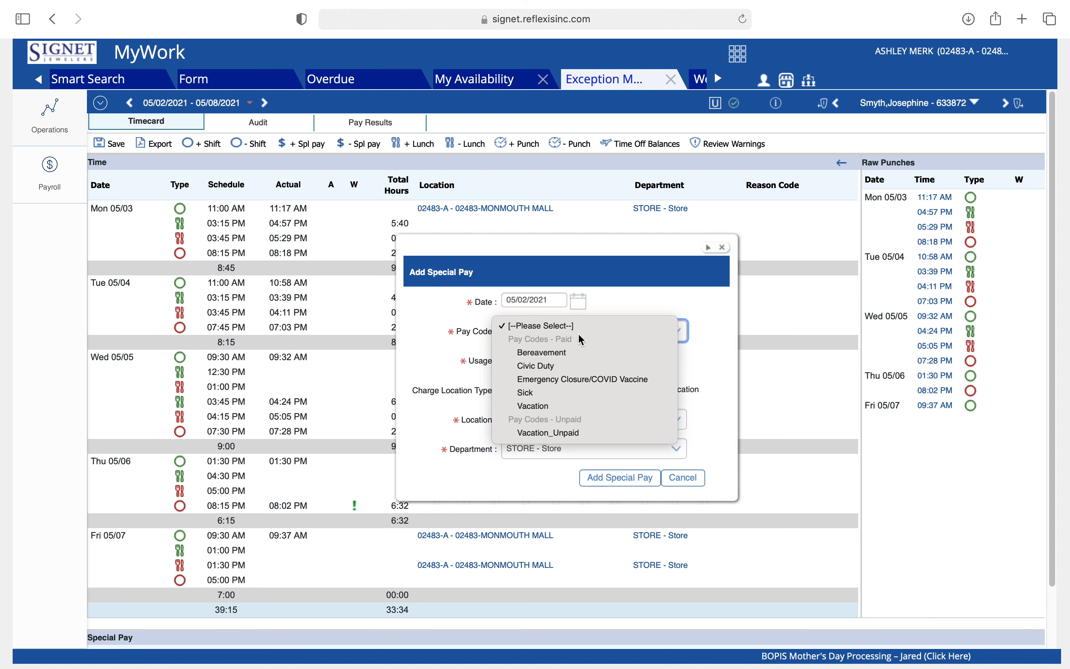
pyautogui.click(556, 408)
pyautogui.click(530, 353)
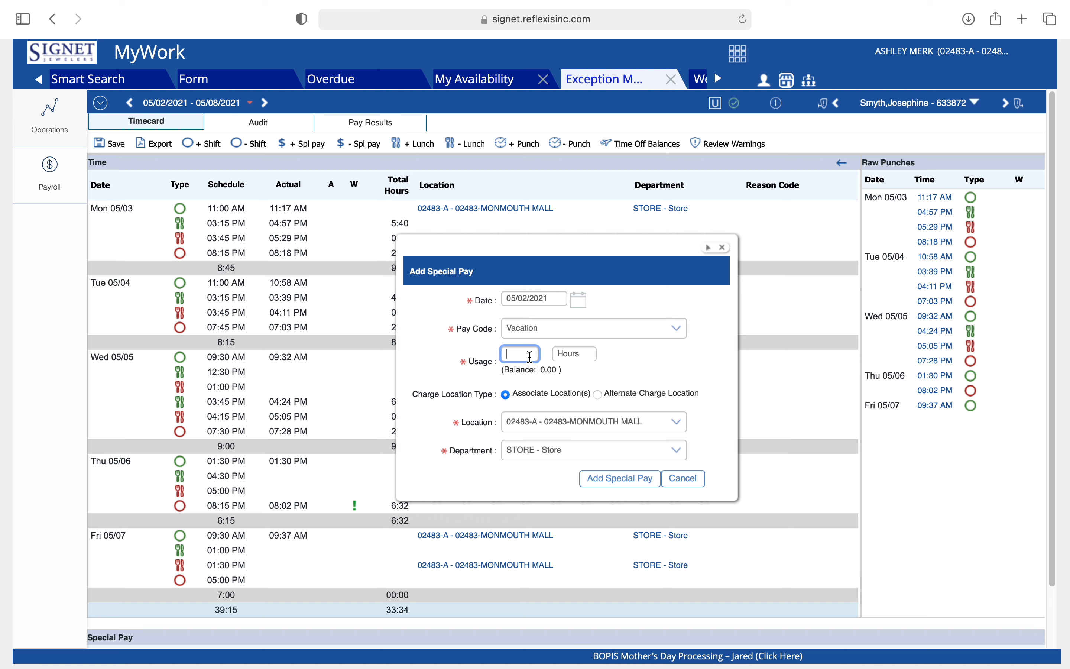
pyautogui.write('6')
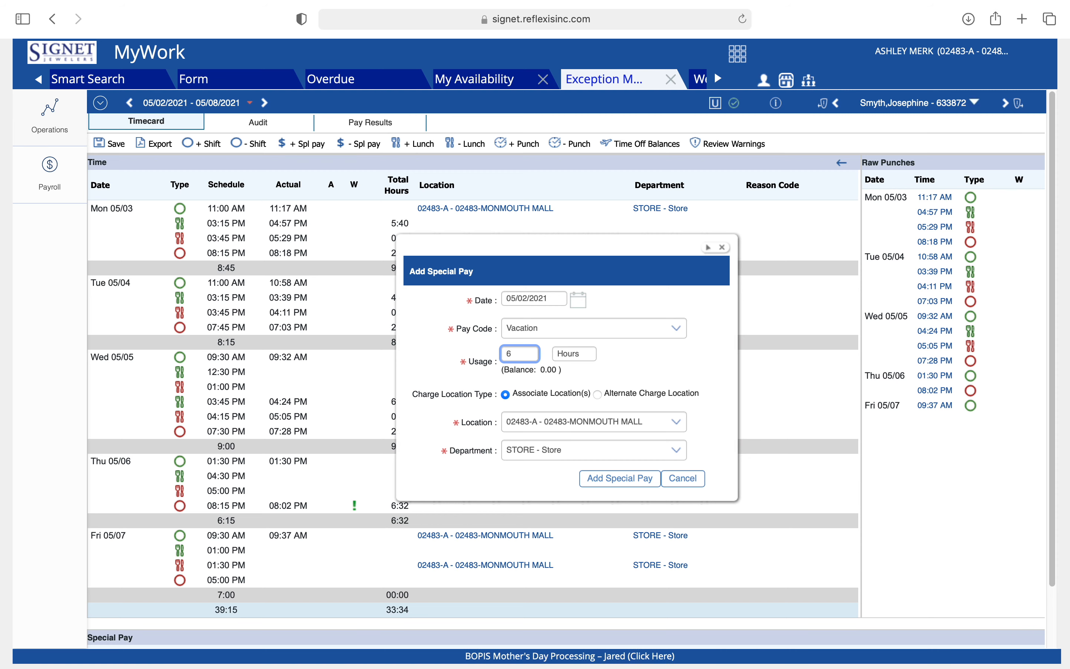
pyautogui.write('.2')
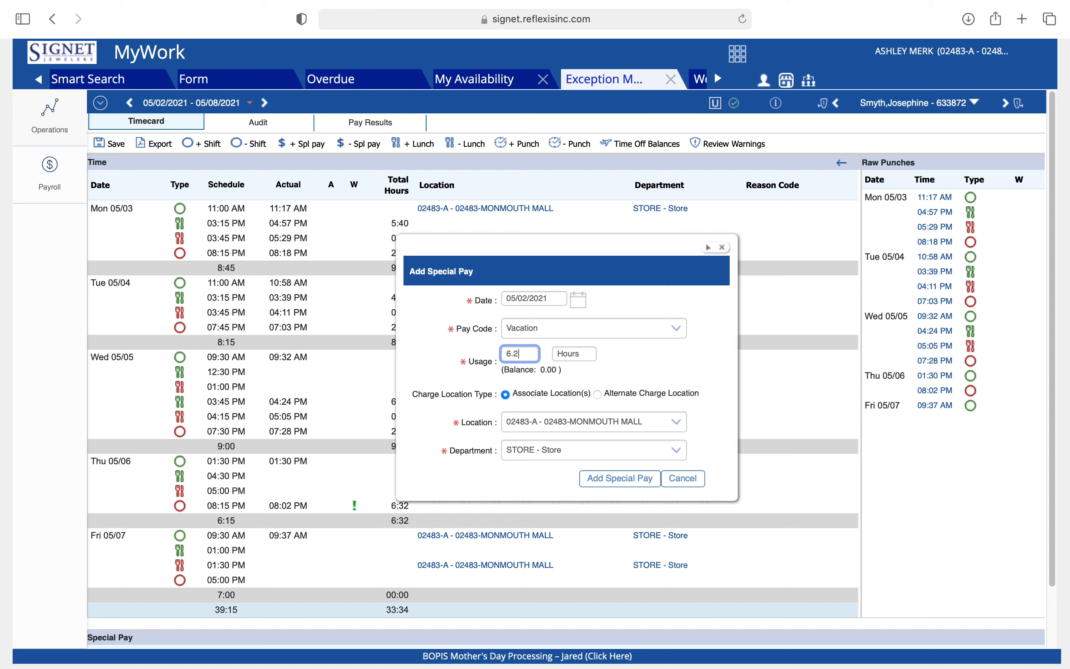
pyautogui.click(645, 362)
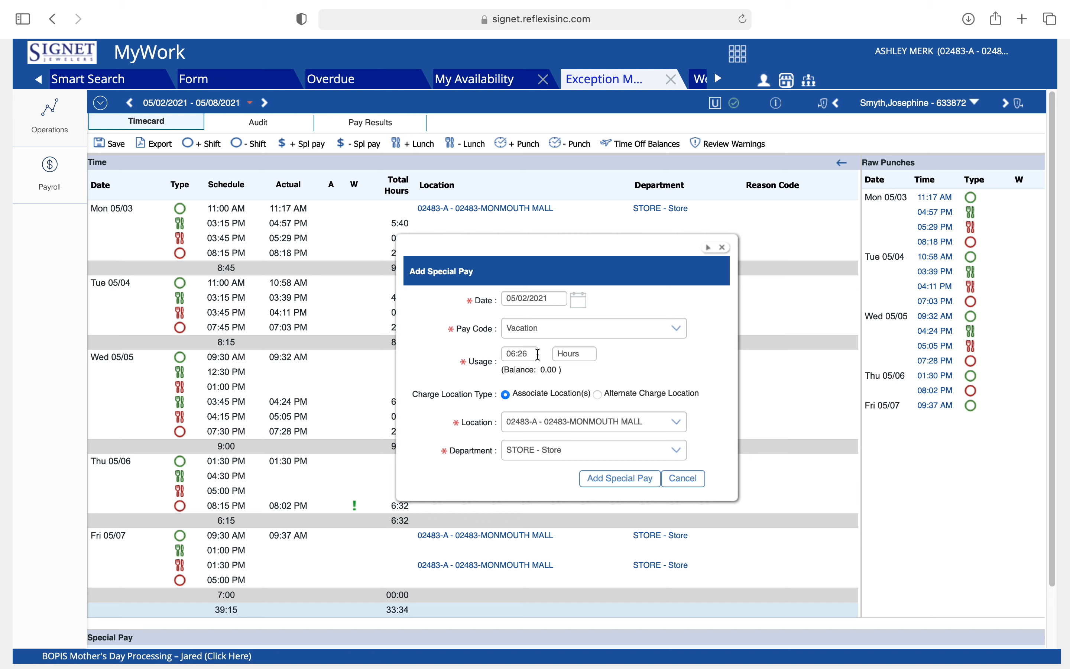
# Re-enter the Vacation usage, try to submit the special pay with 06:26 hours, and cancel the entry.
pyautogui.click(520, 354)
pyautogui.write('3.5')
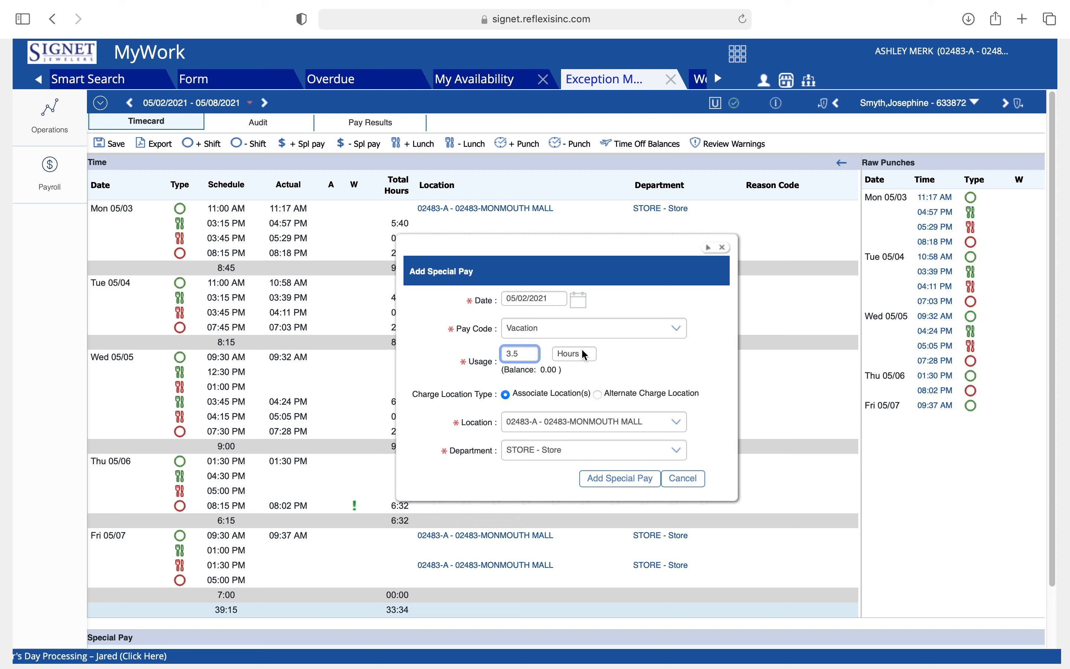
pyautogui.click(600, 365)
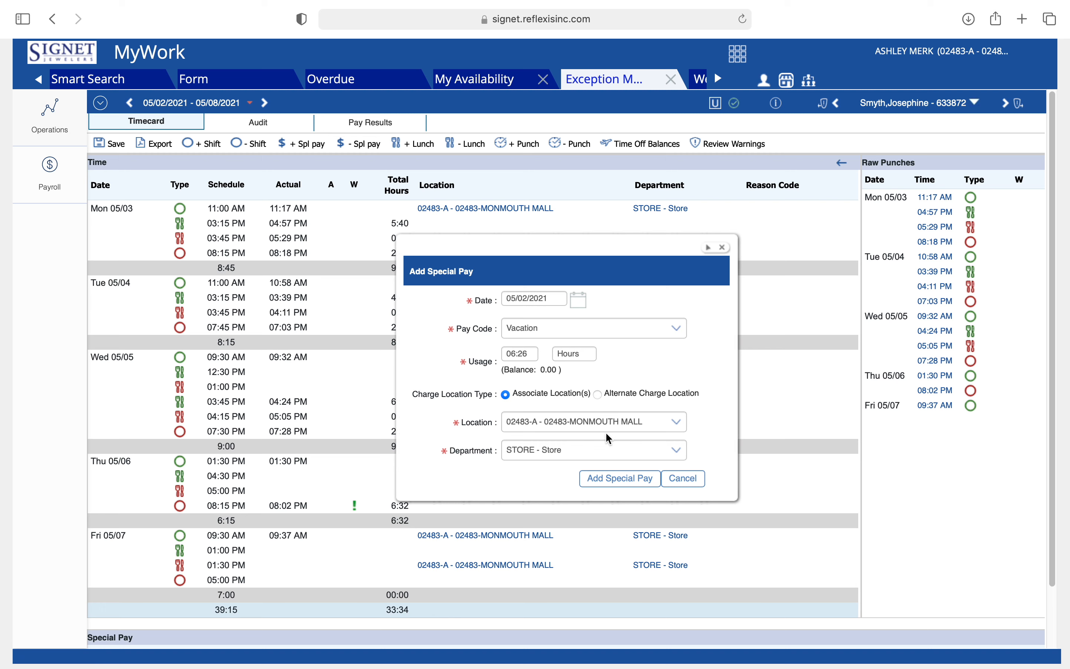
pyautogui.click(638, 480)
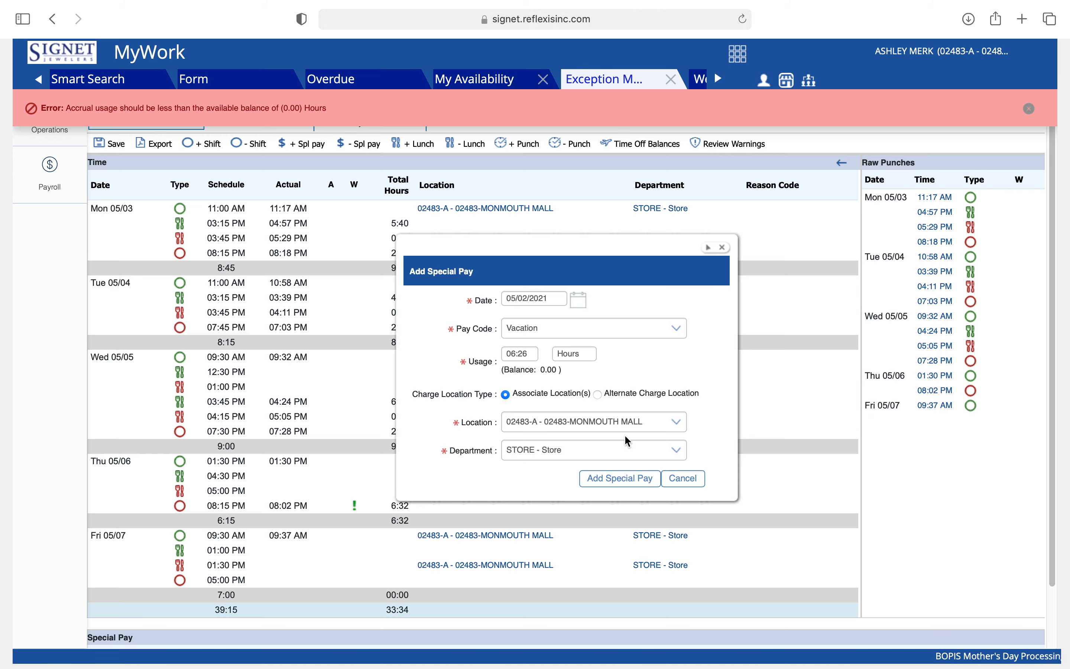
pyautogui.click(682, 479)
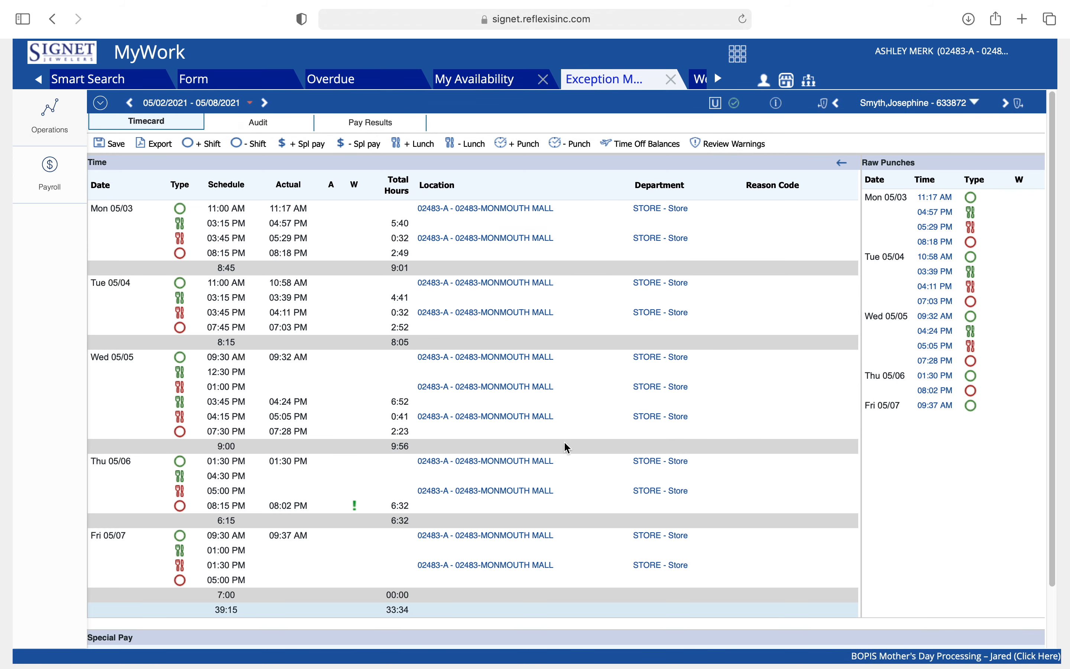
# Save the timecard for the week 05/02/2021 - 05/08/2021 and dismiss the notification.
pyautogui.click(119, 148)
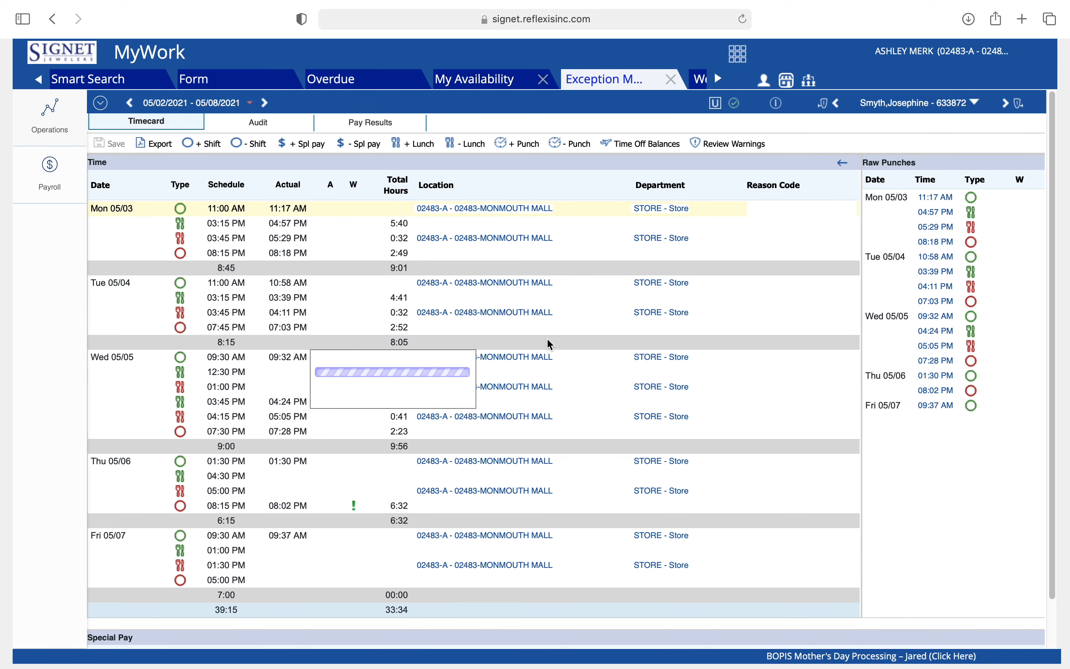
pyautogui.click(1030, 109)
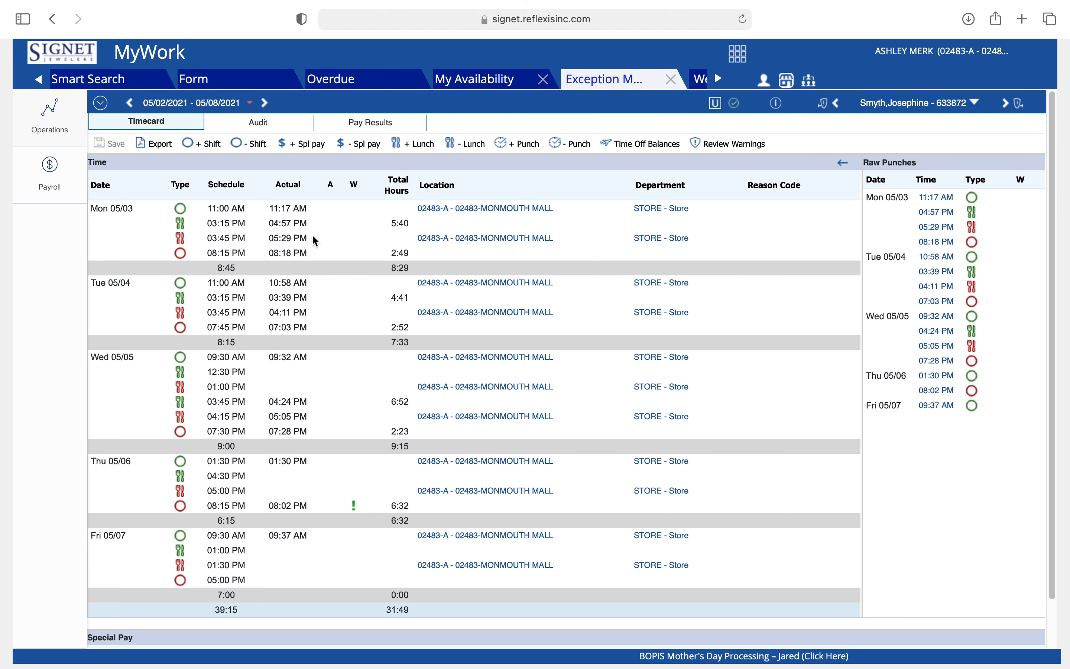
# View the form for adding a meal and close it without entering anything.
pyautogui.click(417, 144)
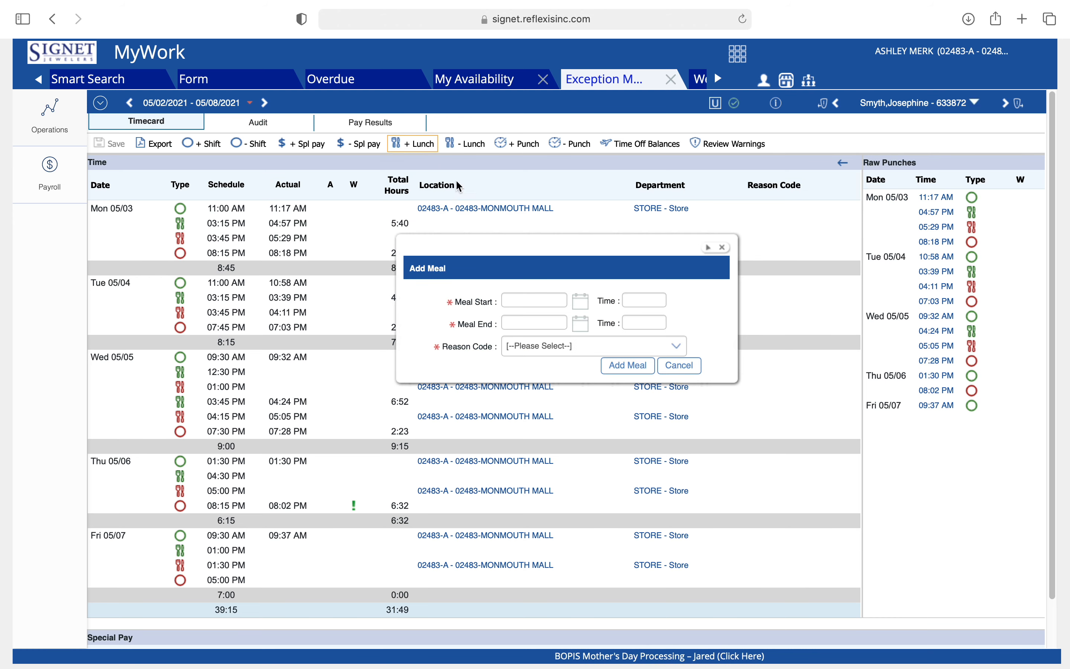
pyautogui.click(723, 247)
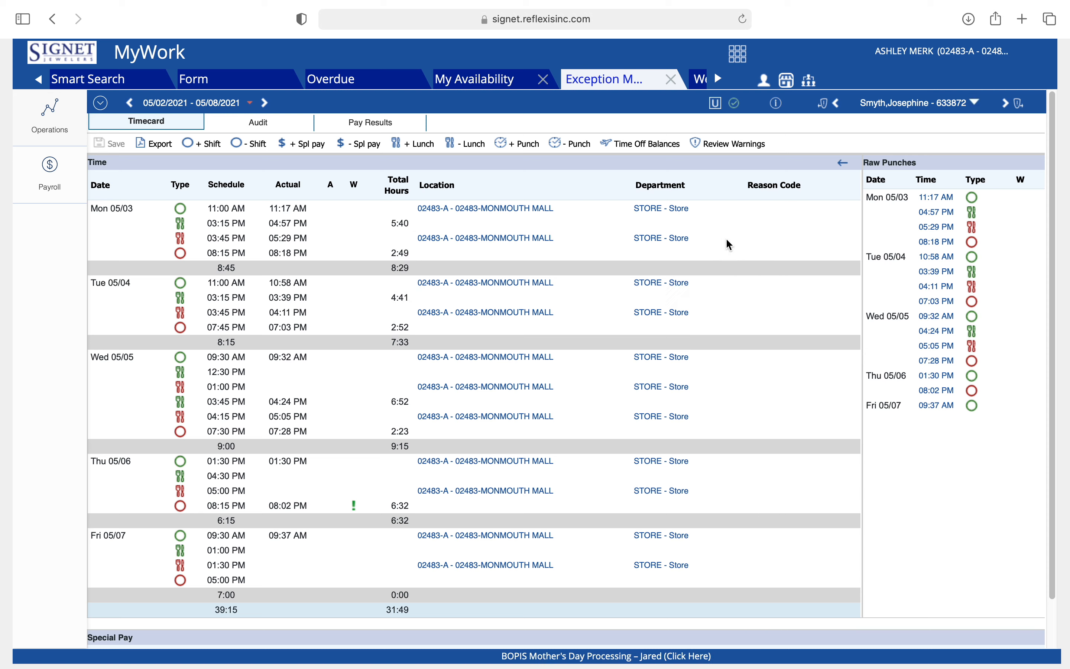
pyautogui.click(462, 148)
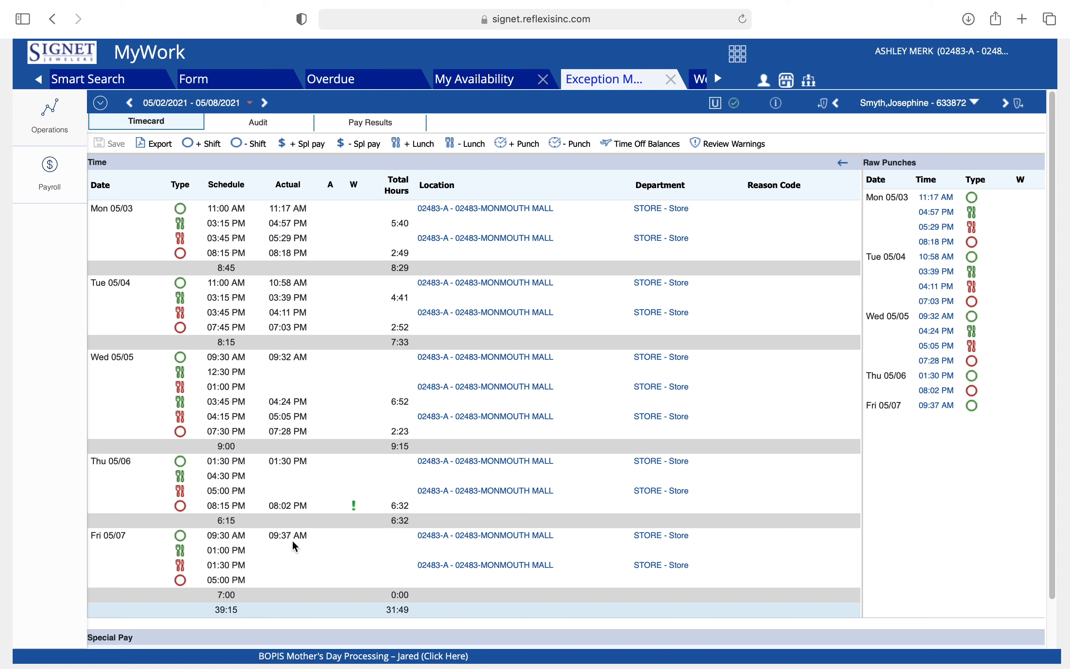
# Open the Add Punch form for the Fri 05/07 shift end, view its transaction types, and cancel it.
pyautogui.click(277, 579)
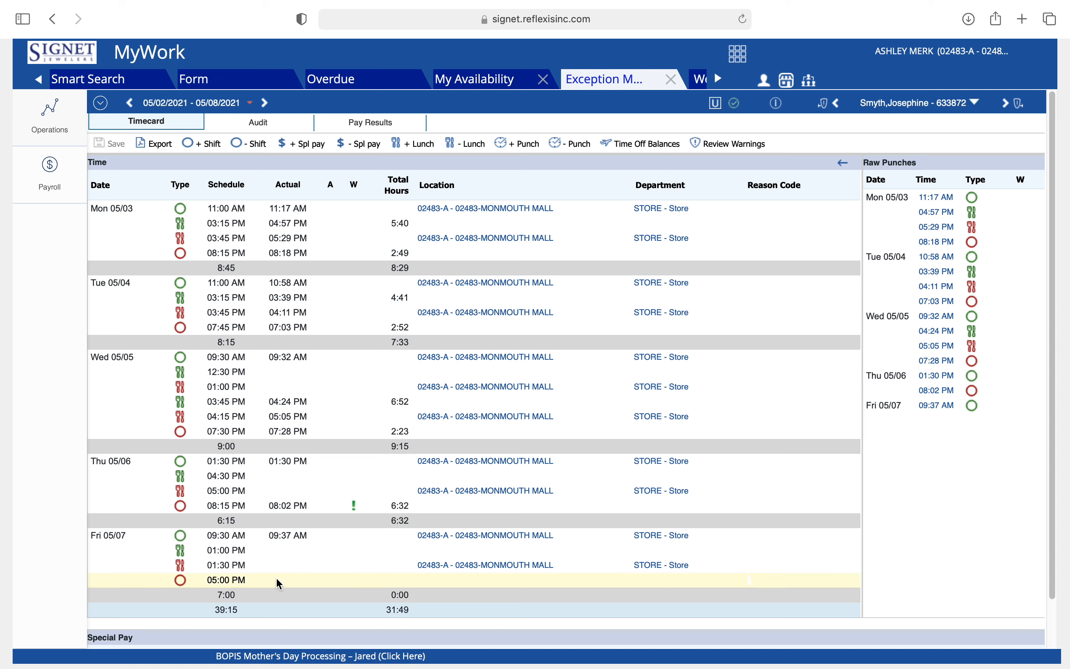
pyautogui.click(286, 565)
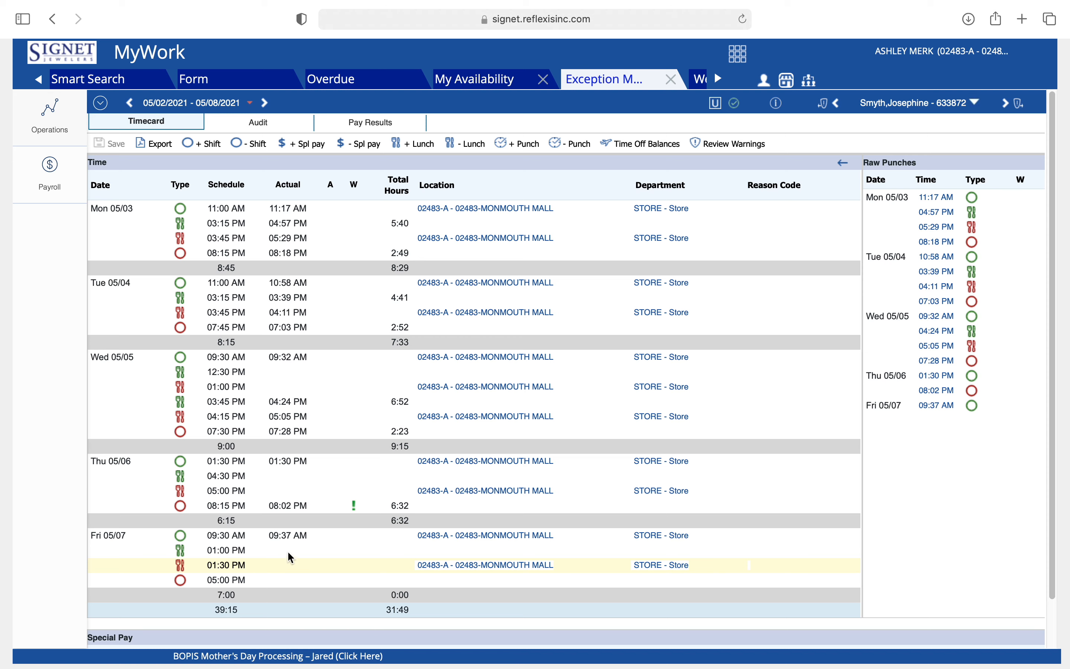
pyautogui.click(284, 580)
pyautogui.click(283, 579)
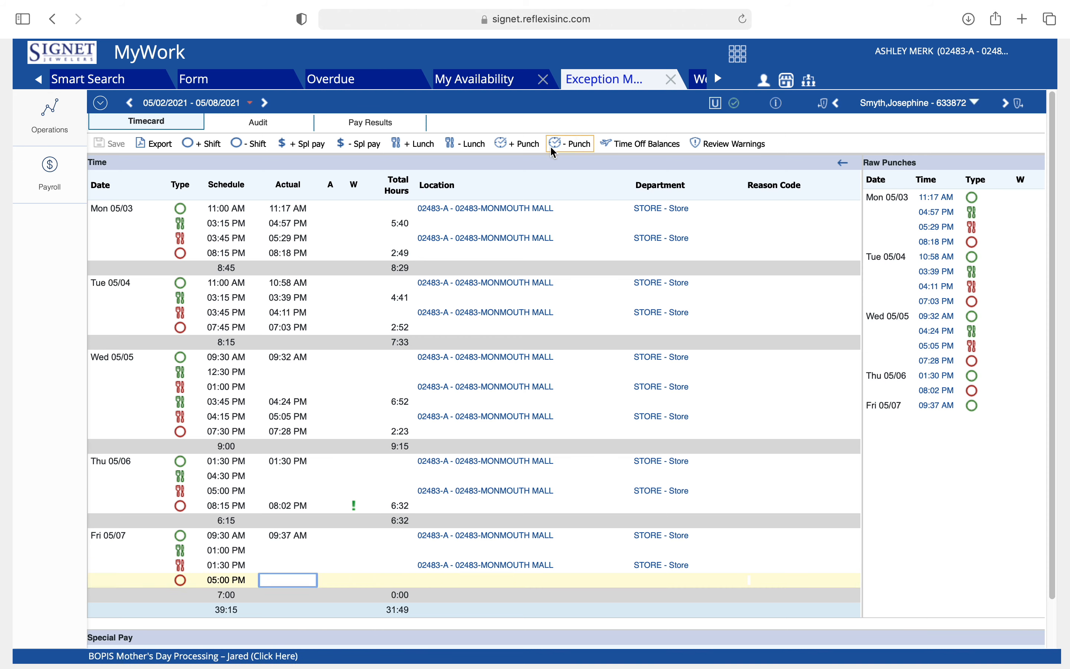
pyautogui.click(517, 144)
pyautogui.click(584, 305)
pyautogui.press('Escape')
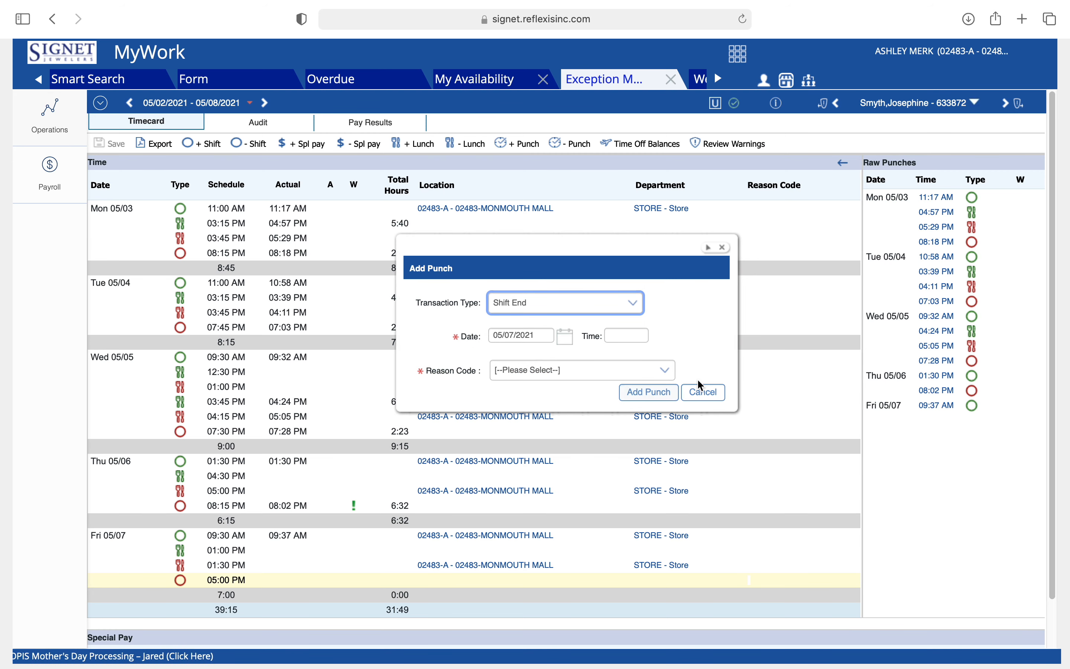
pyautogui.click(709, 392)
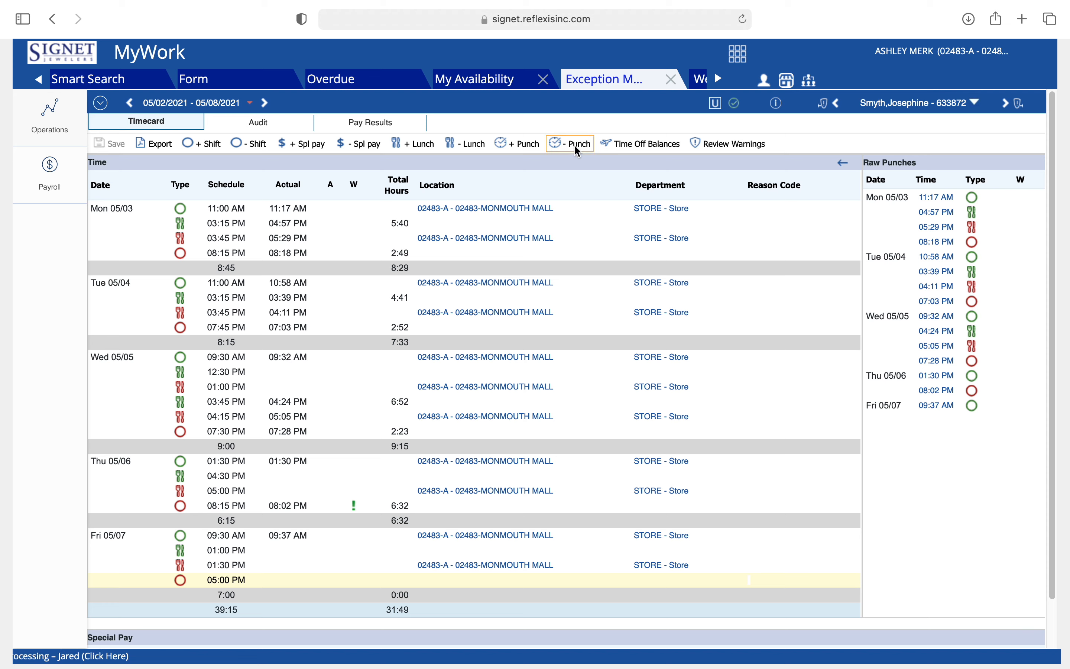
# View the associate's time off balances and reviewed warnings, closing each without changes.
pyautogui.click(652, 143)
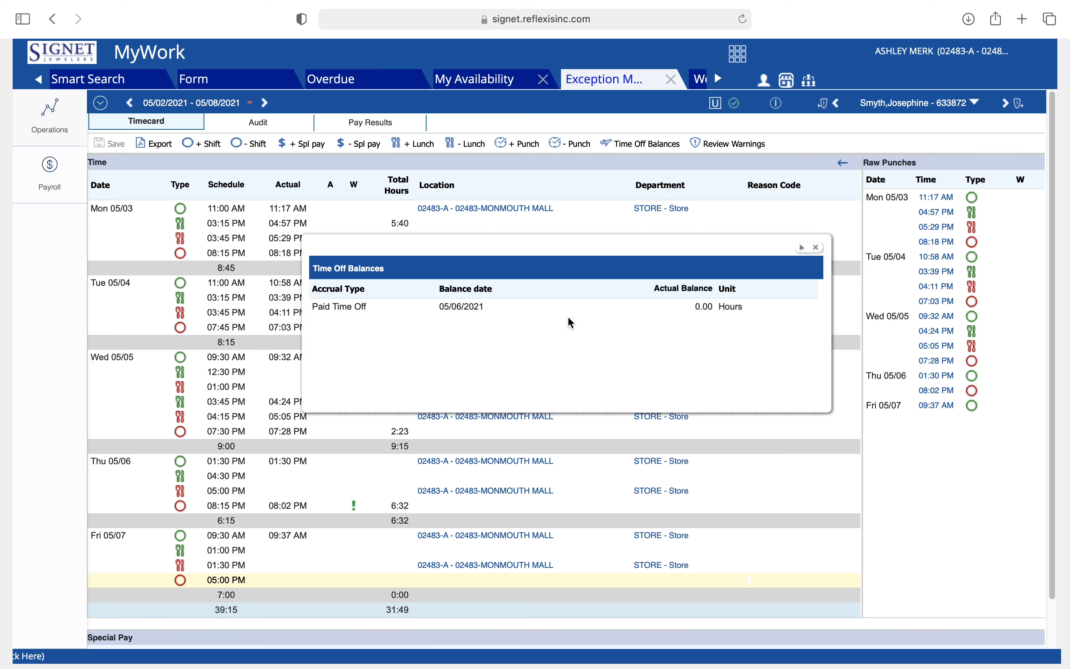
pyautogui.click(819, 251)
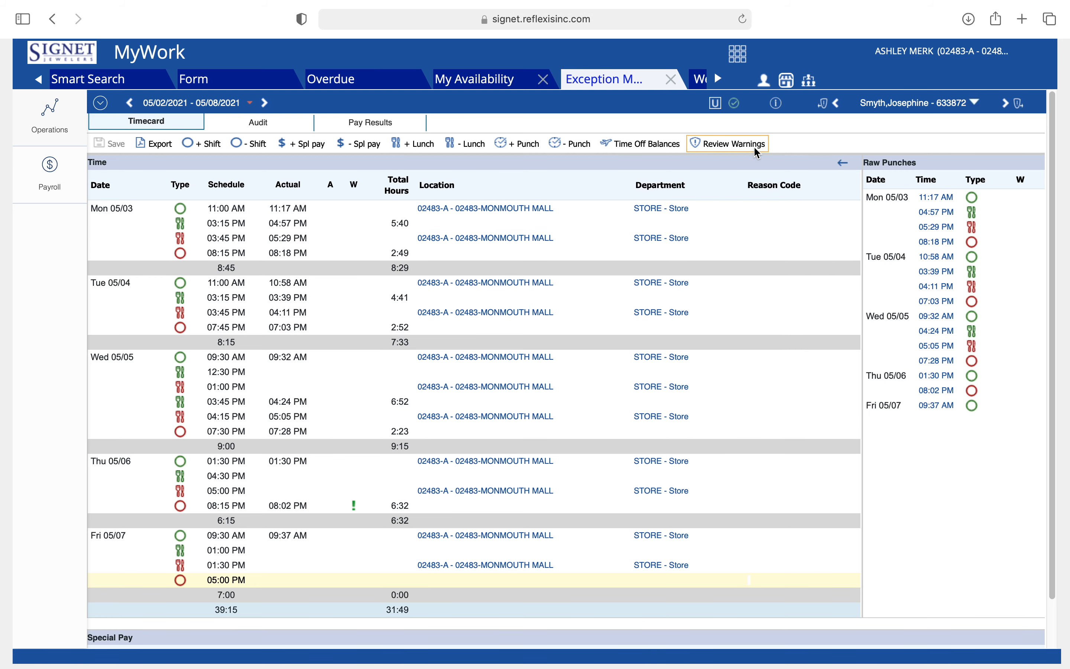
pyautogui.click(757, 150)
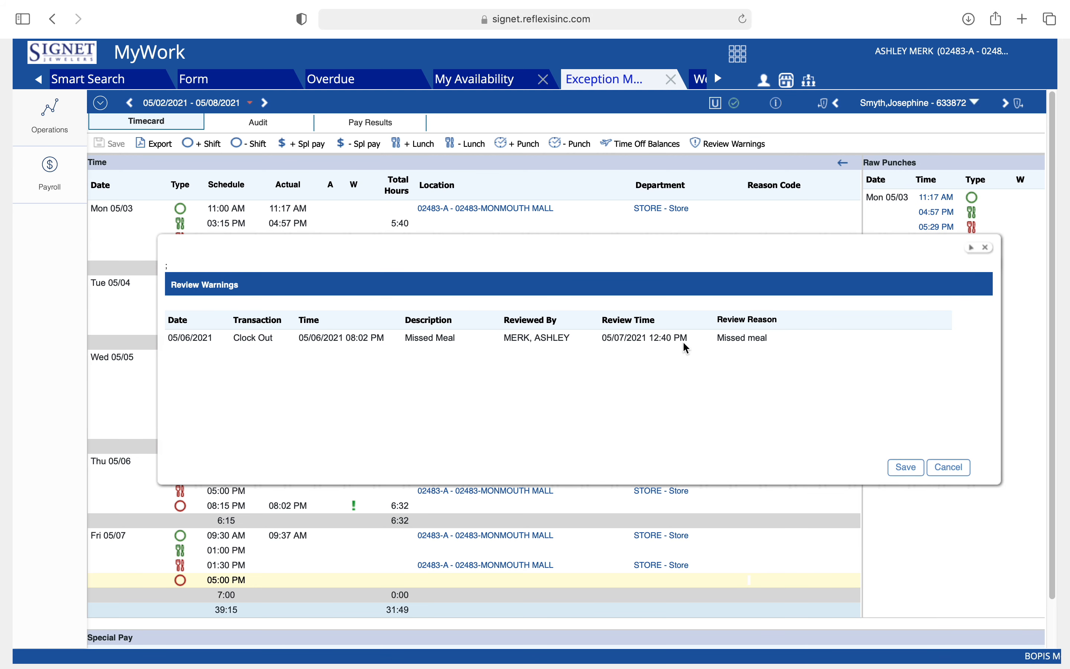
pyautogui.click(955, 468)
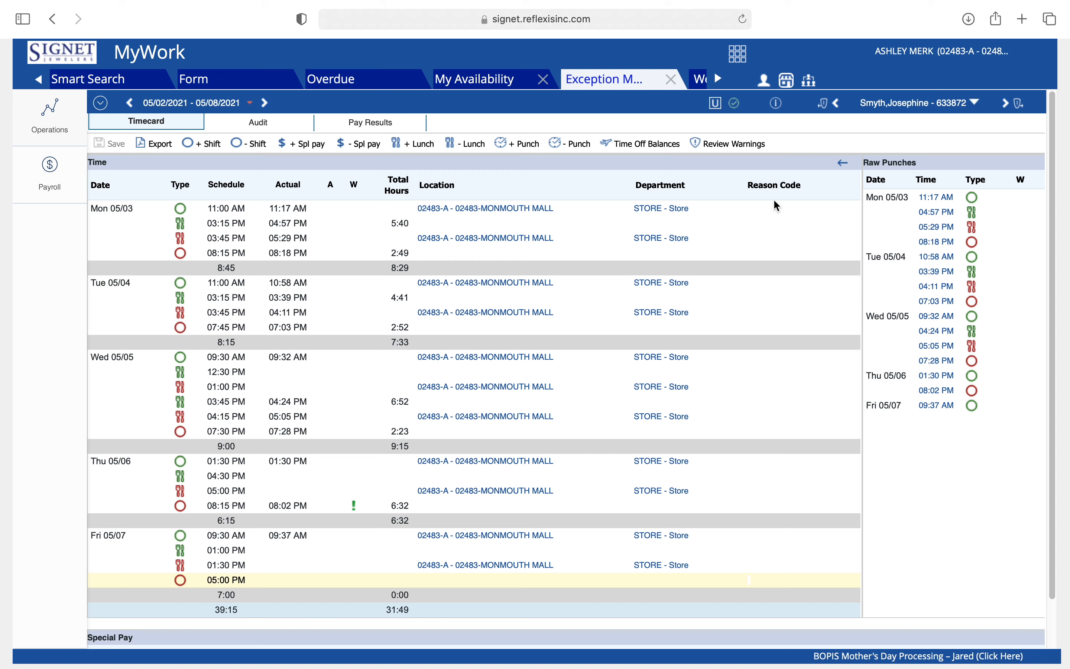
# Open Exception Management and examine the employees' warnings and total hours for the week of May 02, 2021.
pyautogui.click(745, 54)
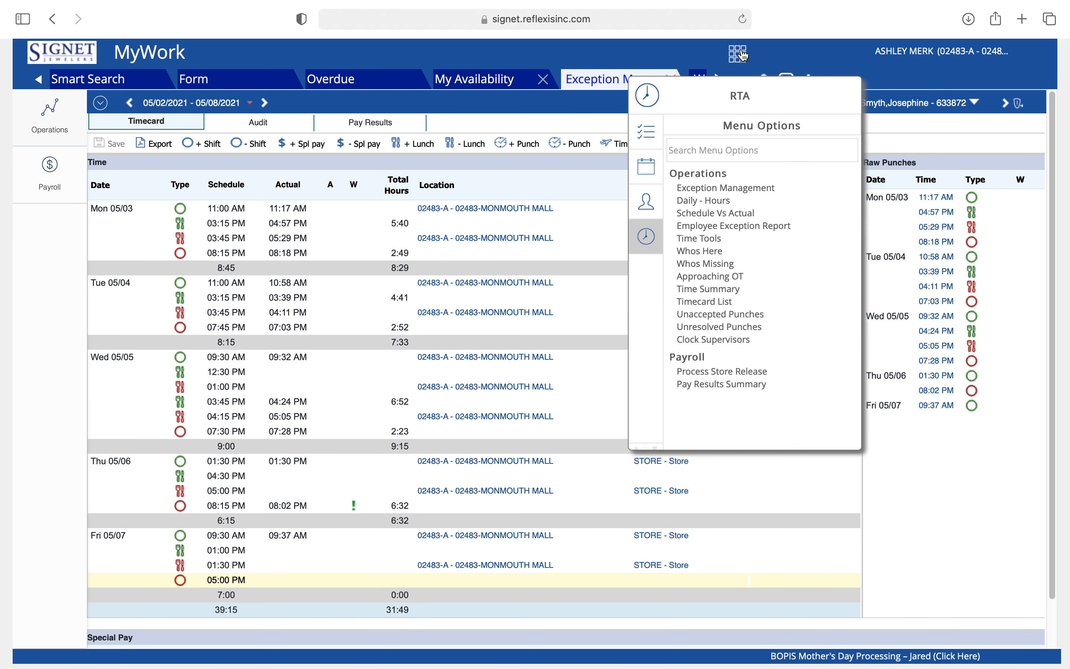
pyautogui.click(726, 188)
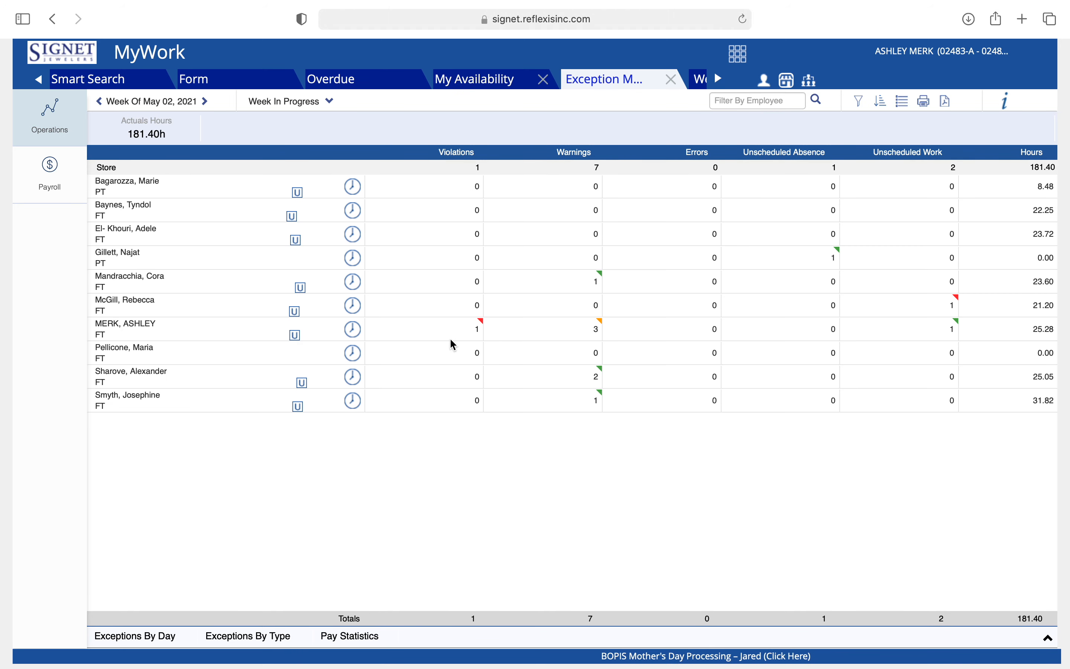
pyautogui.moveTo(605, 328)
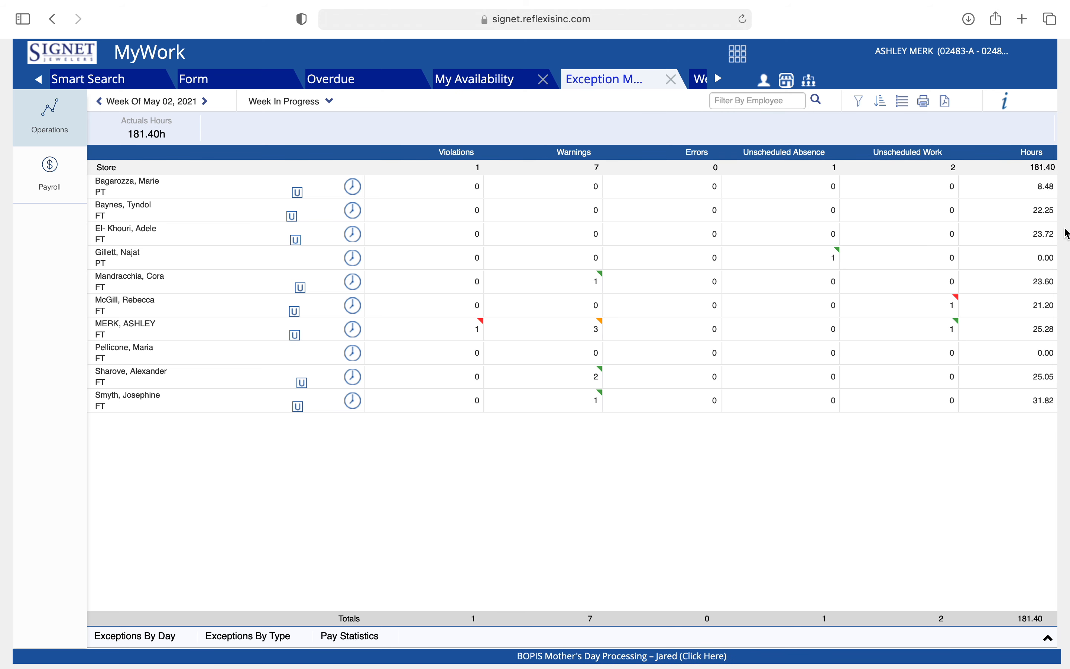
pyautogui.moveTo(1032, 184)
pyautogui.mouseDown()
pyautogui.moveTo(1066, 344)
pyautogui.moveTo(1030, 354)
pyautogui.moveTo(1028, 181)
pyautogui.mouseUp()
pyautogui.click(1033, 368)
pyautogui.click(1040, 192)
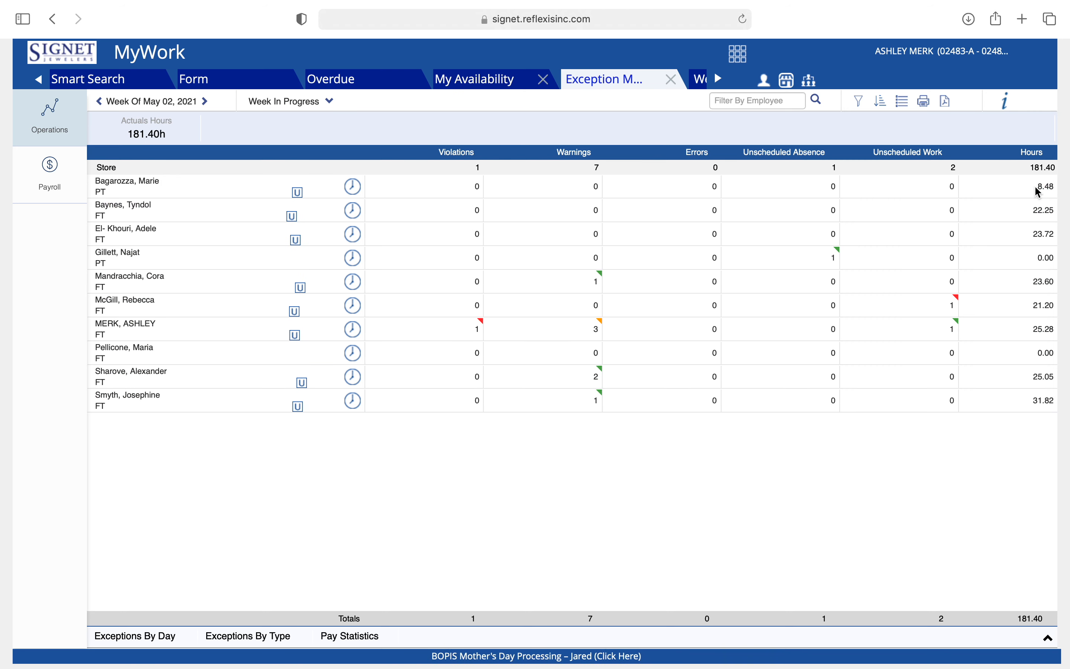
pyautogui.moveTo(1041, 340); pyautogui.dragTo(1061, 340)
pyautogui.click(1055, 330)
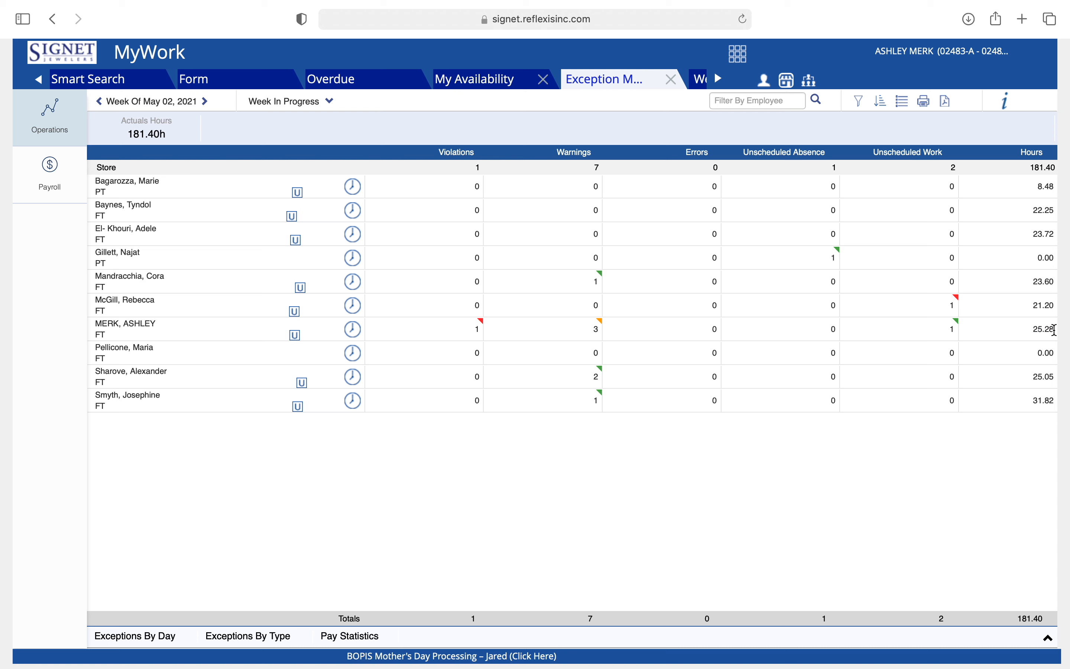
pyautogui.moveTo(1058, 329); pyautogui.dragTo(1036, 330)
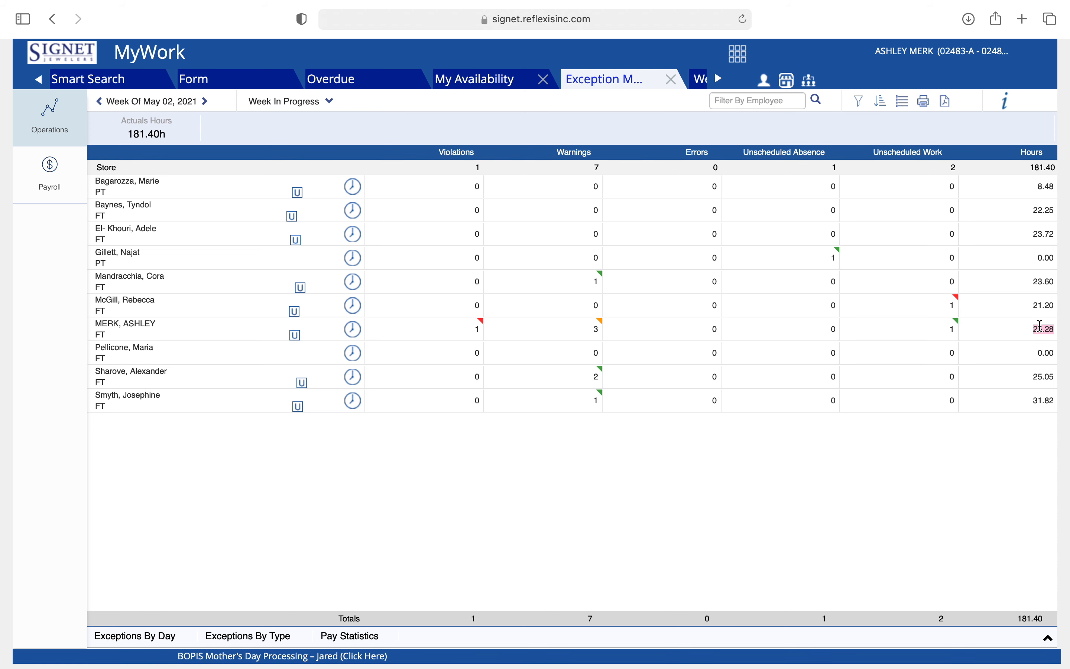
pyautogui.click(1046, 343)
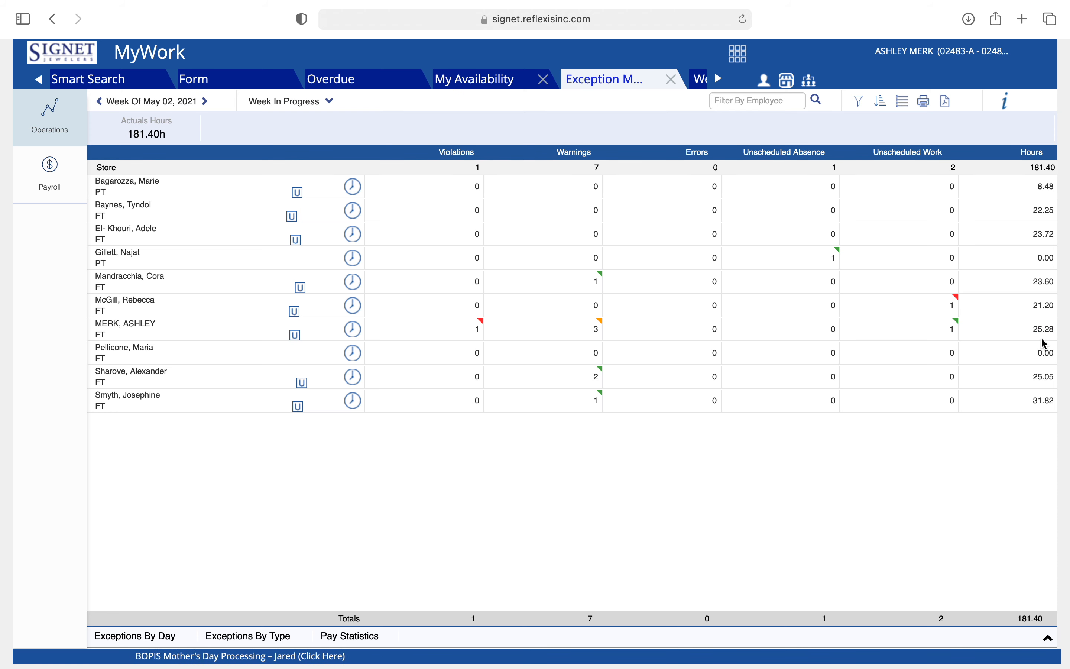